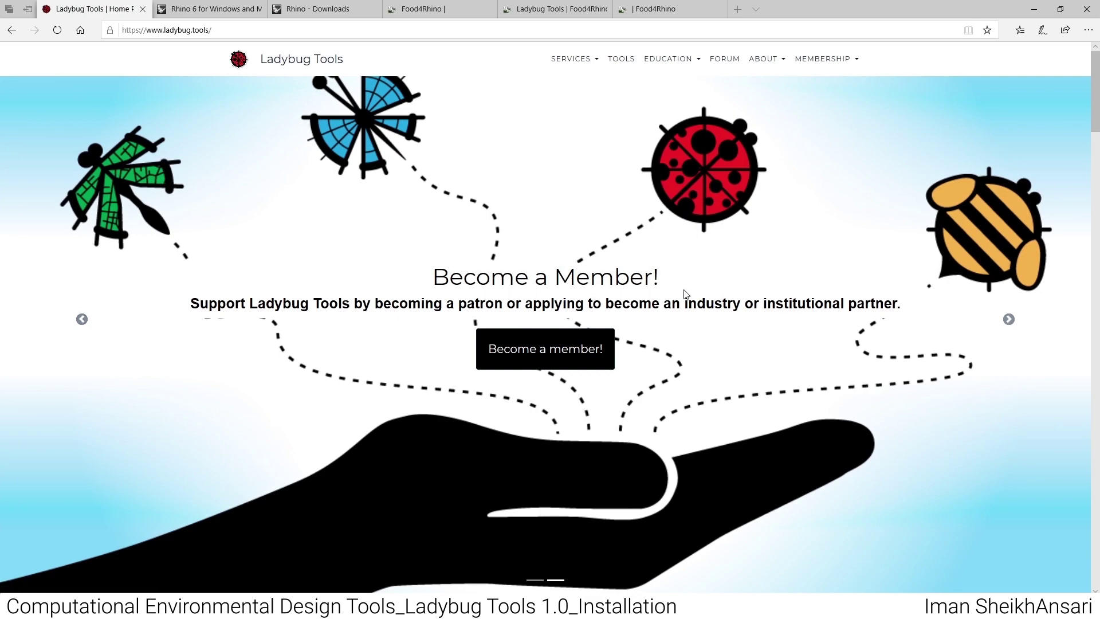
- Scroll the ladybug.tools homepage down to the tools overview, then switch to the Rhino website tab
scroll(685, 300, "down", 10)
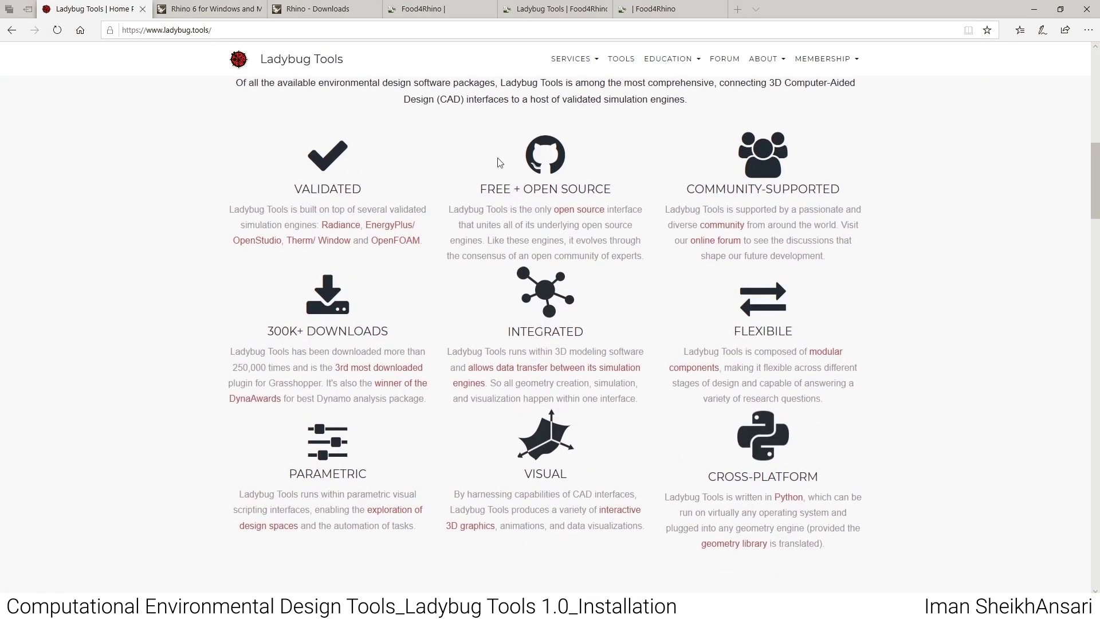
scroll(650, 344, "down", 15)
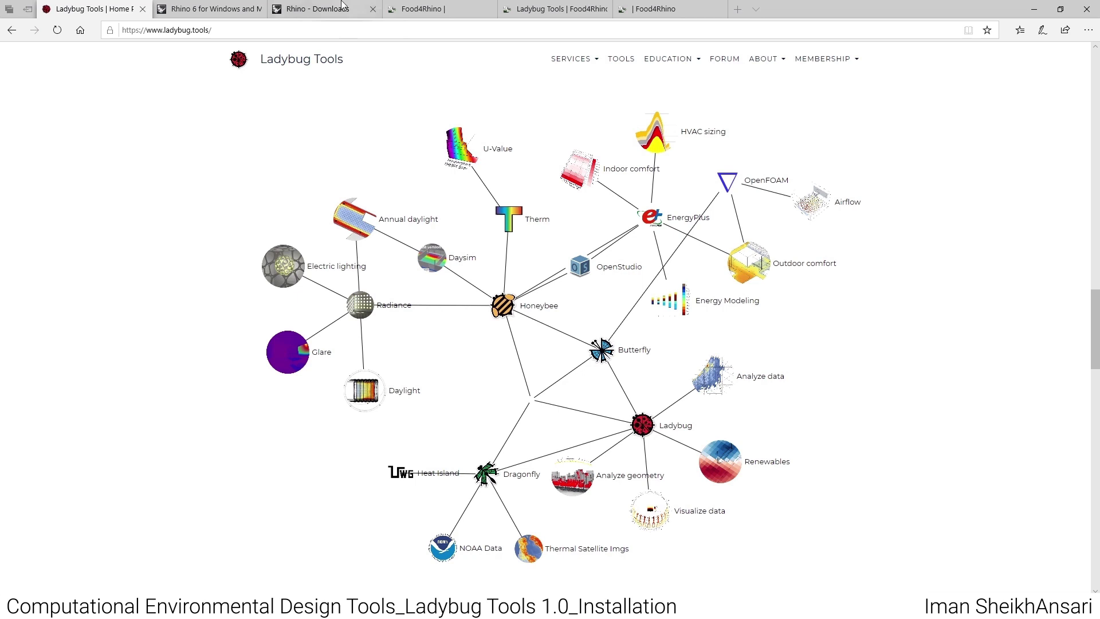
left_click(211, 3)
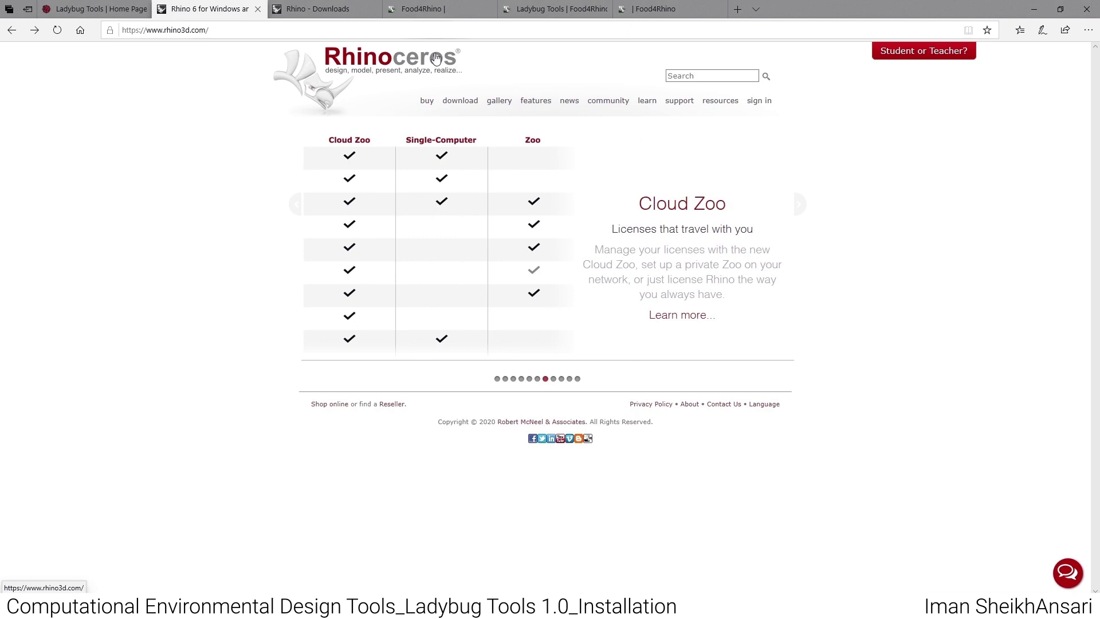
- Check the Rhino downloads page and dismiss the notice that Rhino is already installed
left_click(297, 6)
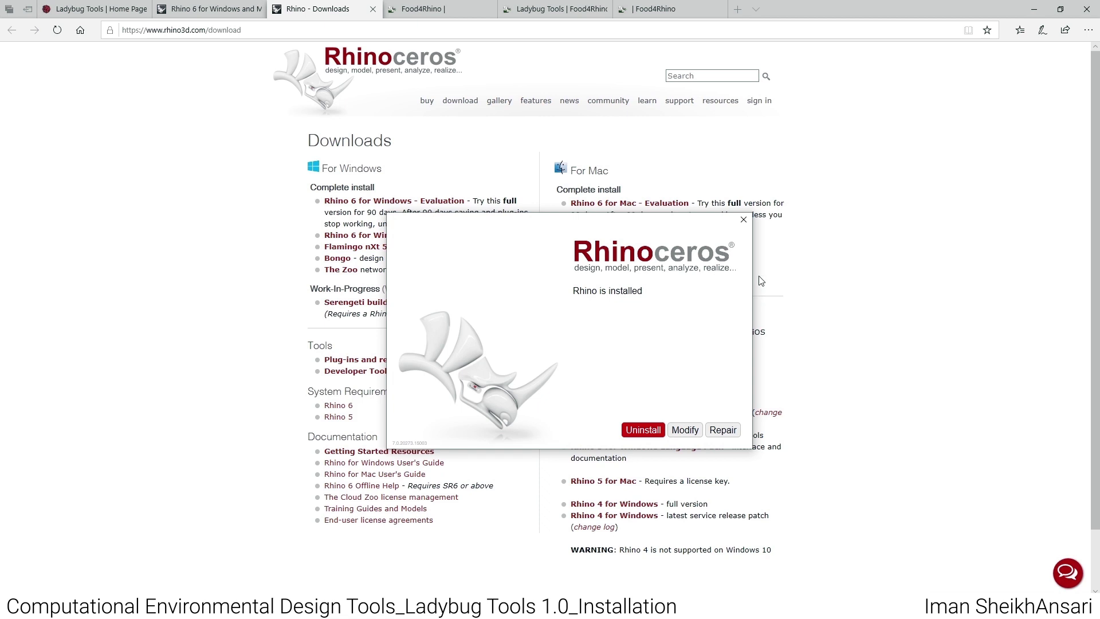
left_click(744, 220)
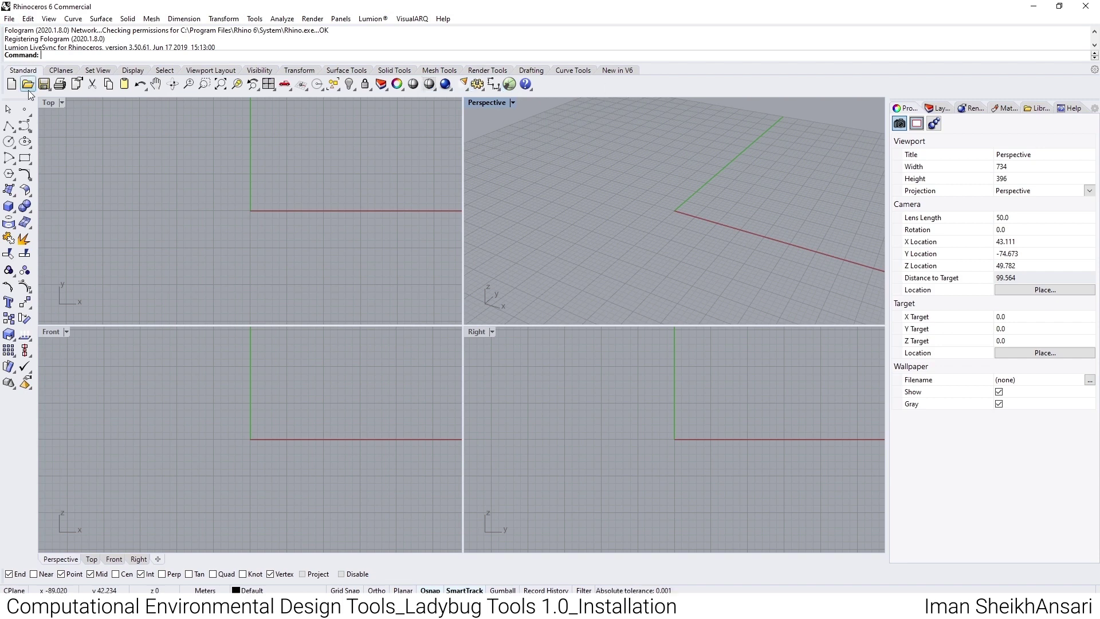
- Launch Grasshopper from Rhino 6 and make its window fill the screen
left_click(509, 86)
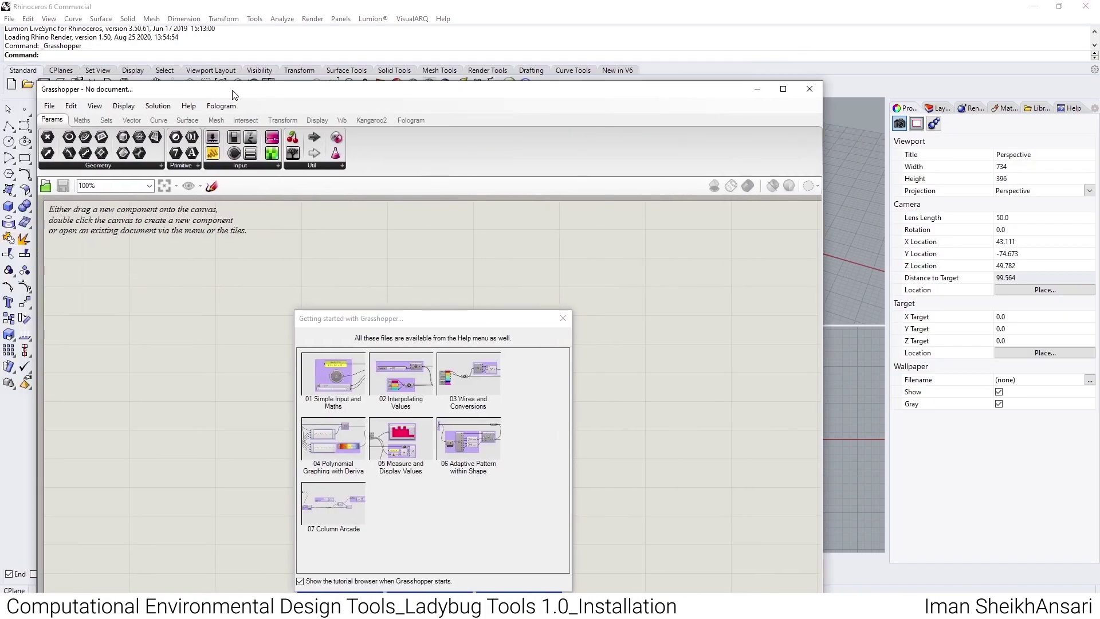
double_click(232, 90)
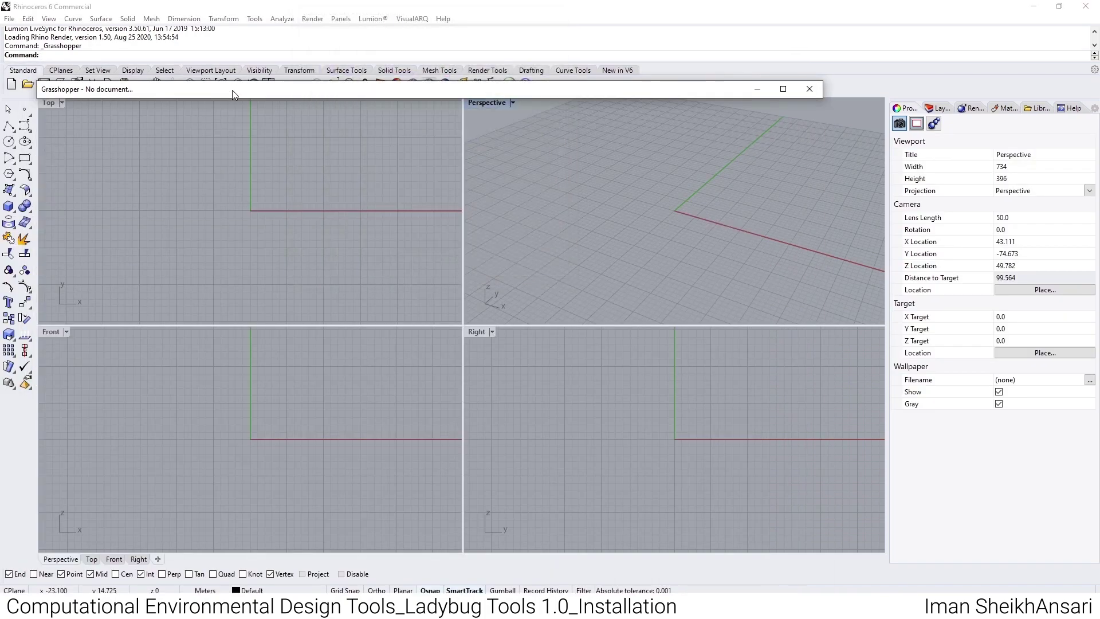
left_click(783, 89)
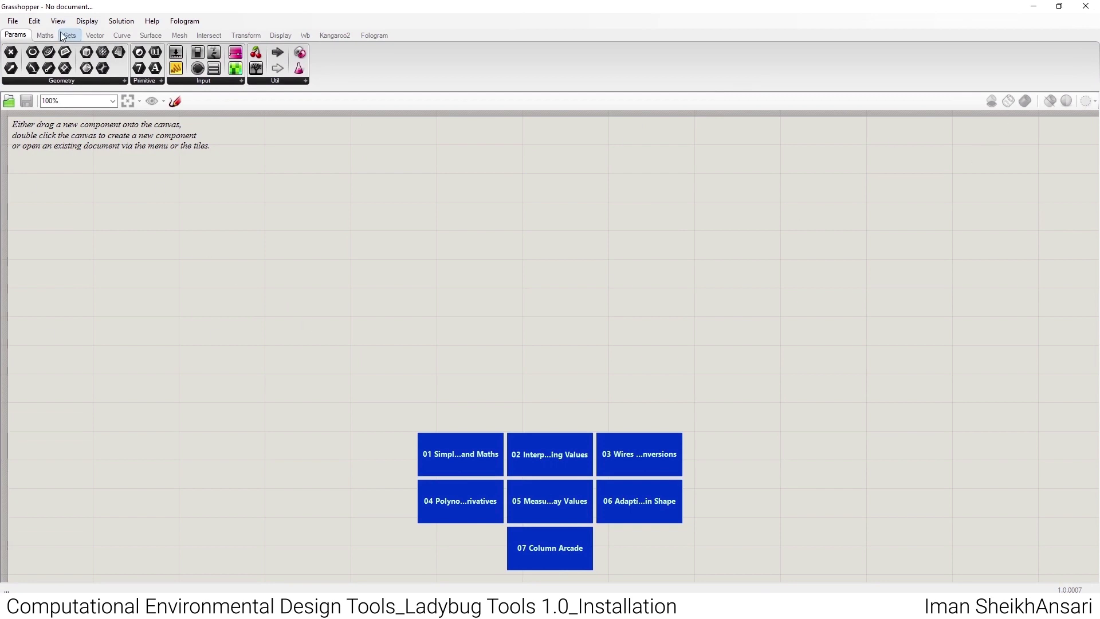
- Browse the Grasshopper component tabs from Maths through Transform to Display
left_click(46, 36)
left_click(78, 36)
left_click(209, 36)
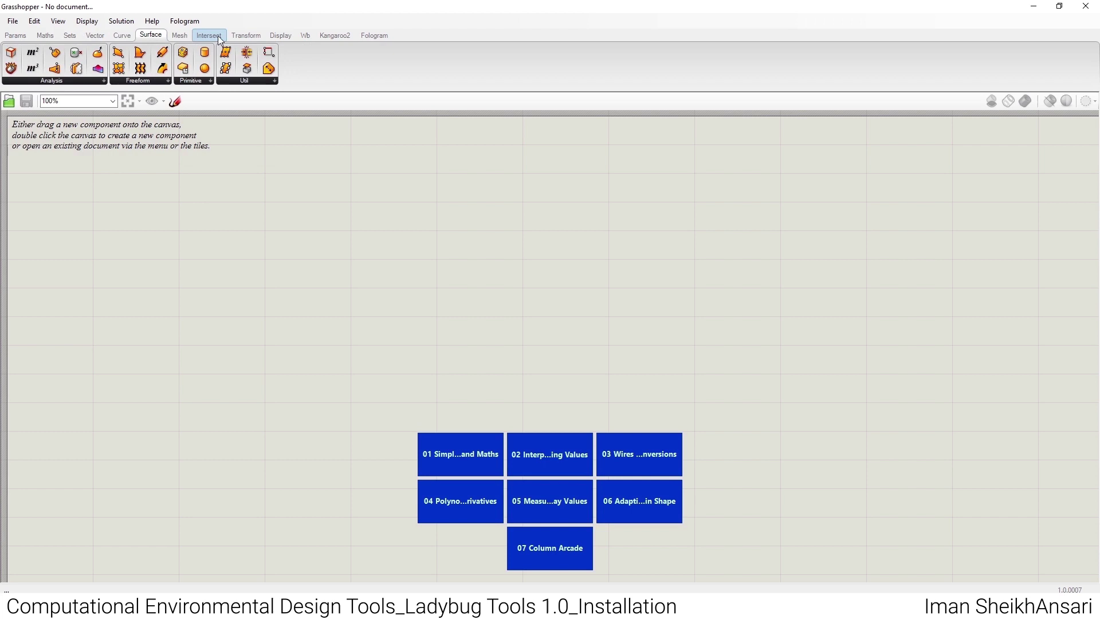
left_click(243, 36)
left_click(290, 36)
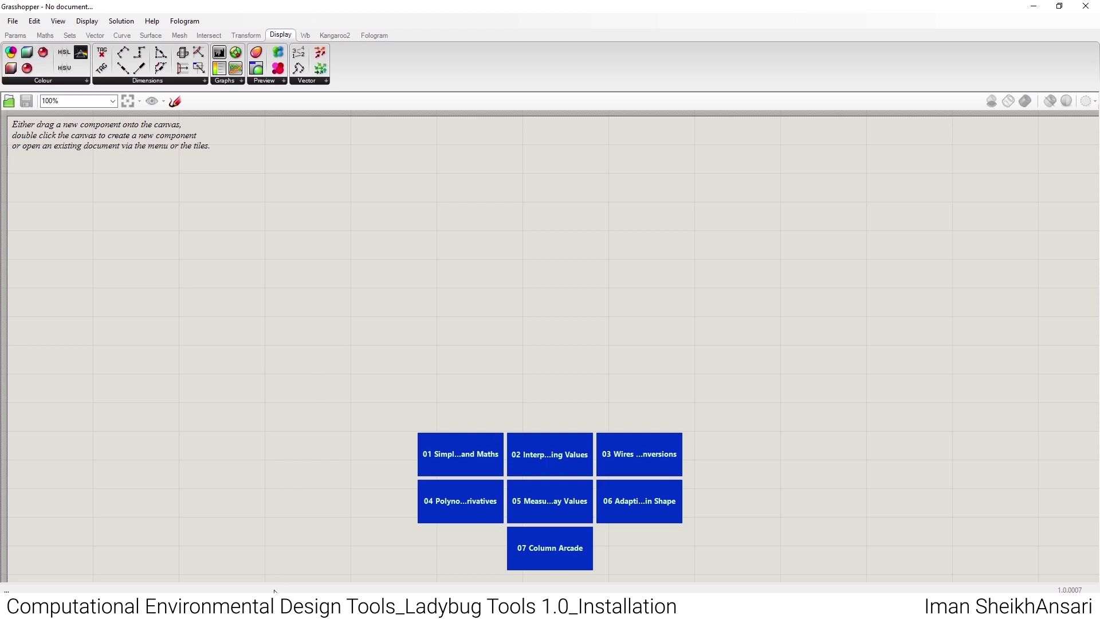
- On the food4Rhino homepage, scroll to Grasshopper Apps and open the Ladybug Tools plugin page
mouse_move(350, 606)
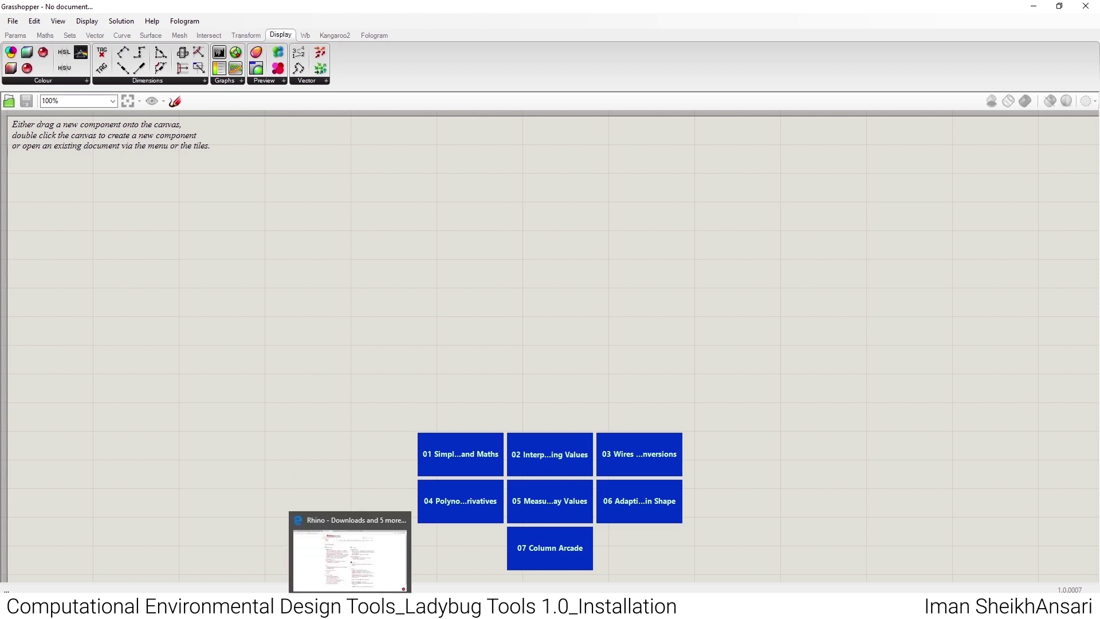
left_click(338, 561)
left_click(447, 6)
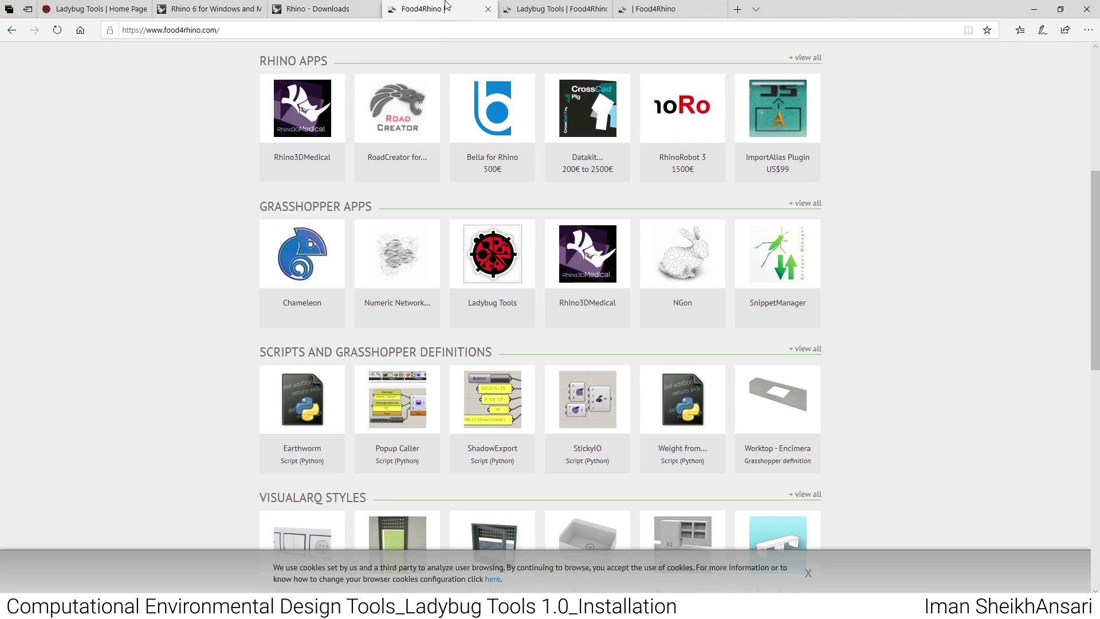
scroll(476, 171, "up", 6)
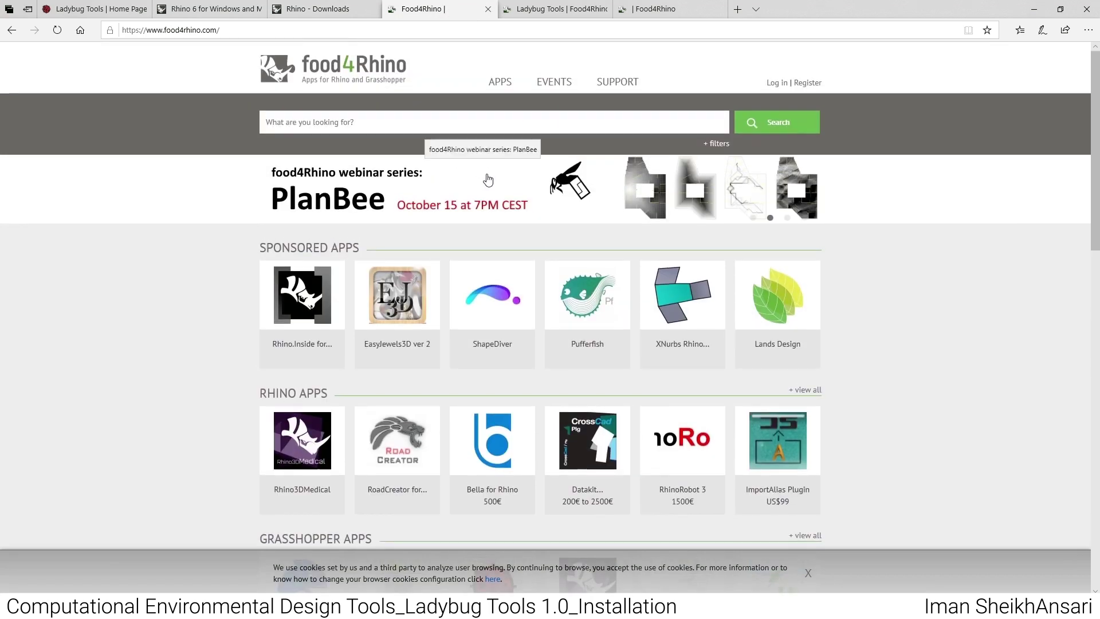
scroll(453, 195, "down", 1)
scroll(452, 194, "down", 4)
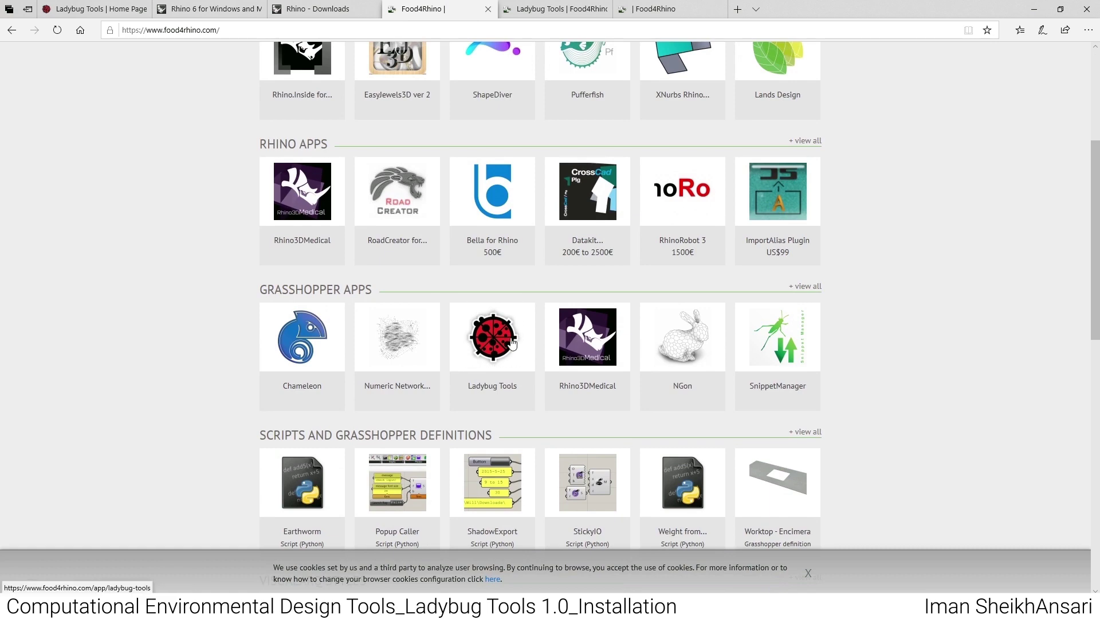
left_click(534, 7)
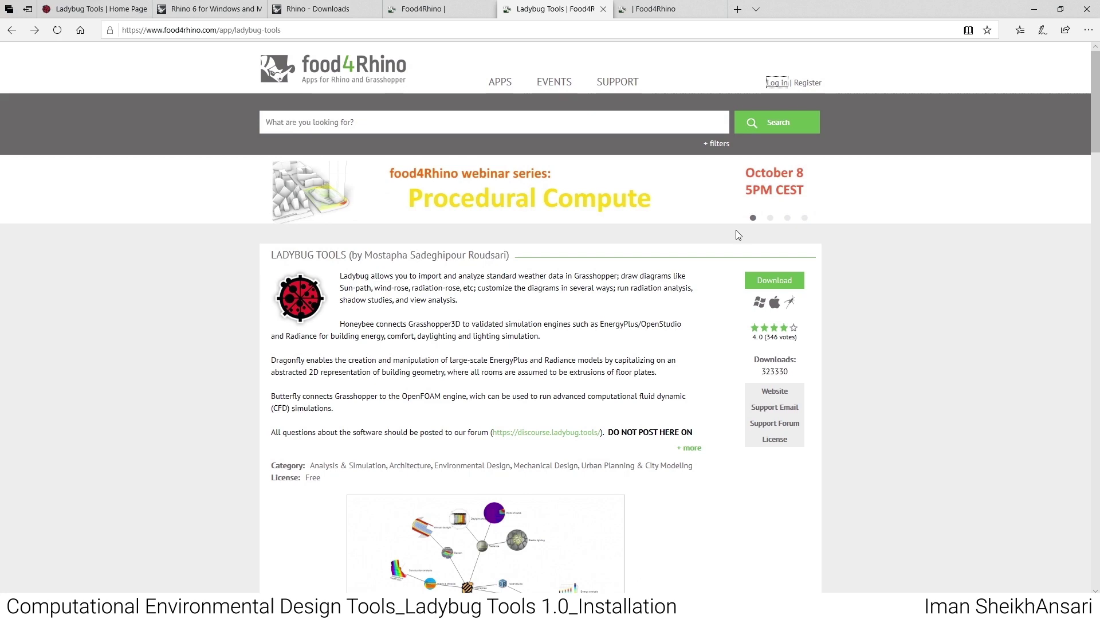
- Log in to food4Rhino and return to the Ladybug Tools downloads list
left_click(779, 285)
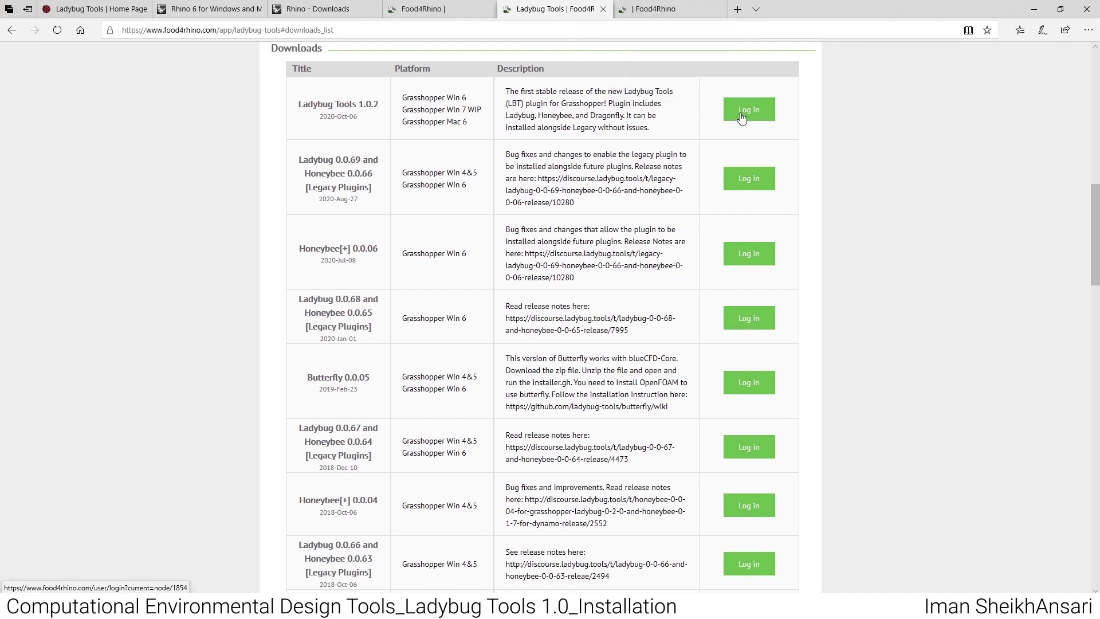
left_click(671, 8)
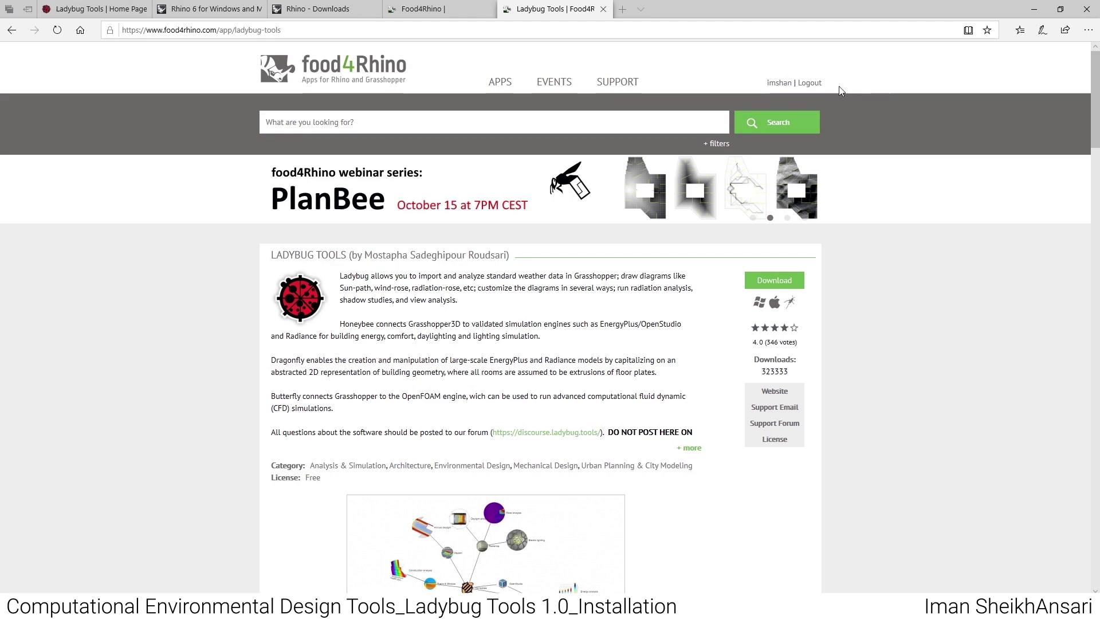
left_click(774, 283)
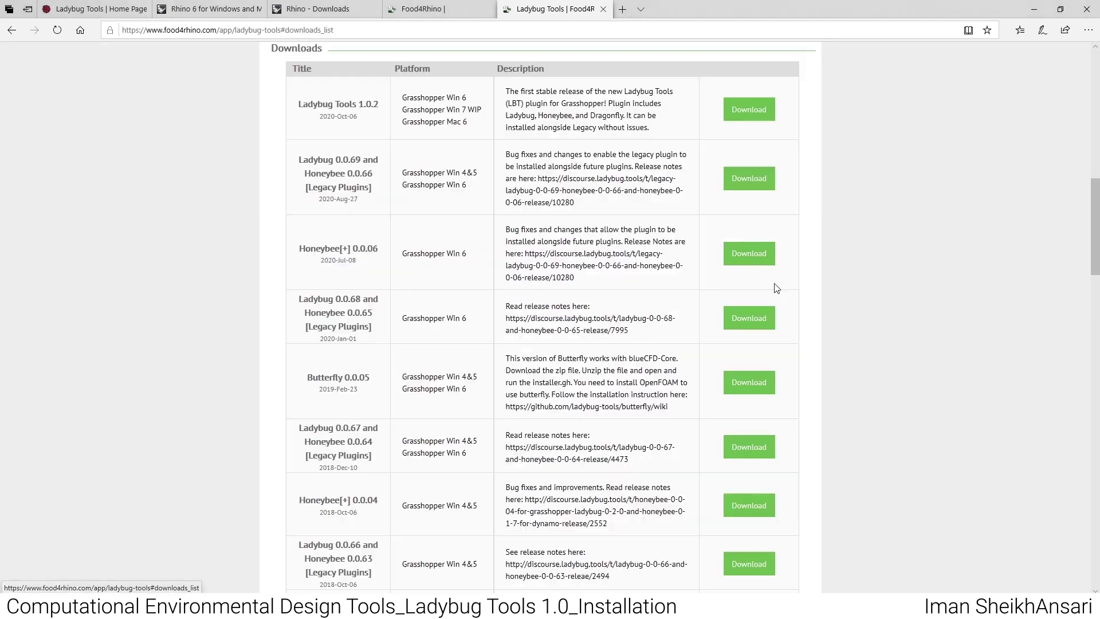
- Download Ladybug Tools 1.0.2 and extract the ladybug-tools-1-0-2 folder onto the desktop
left_click(747, 114)
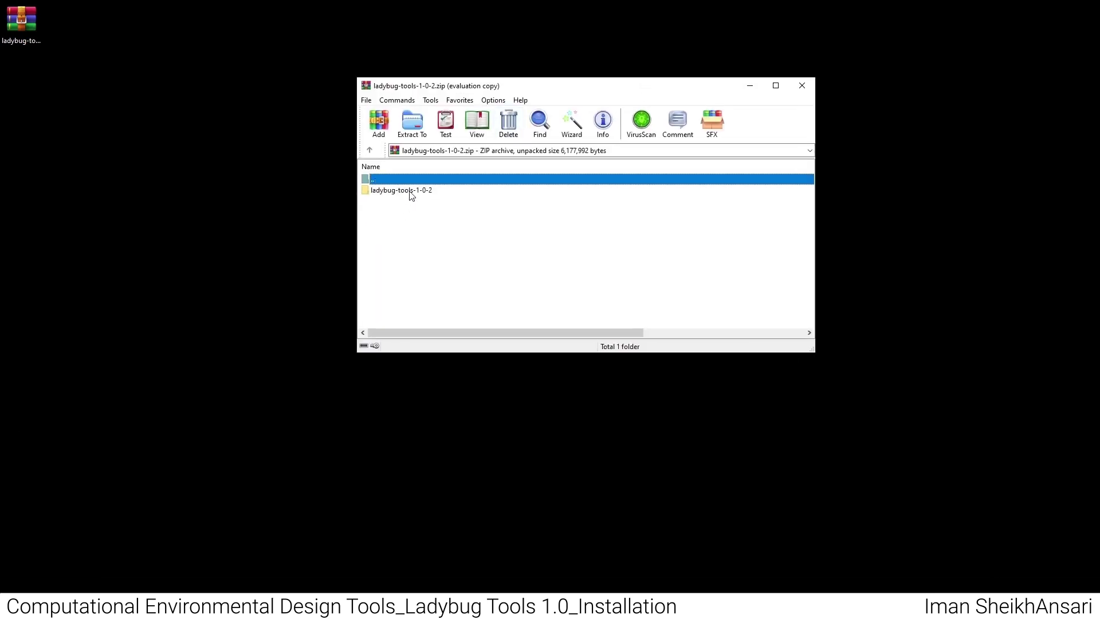
left_click_drag(410, 196, 65, 54)
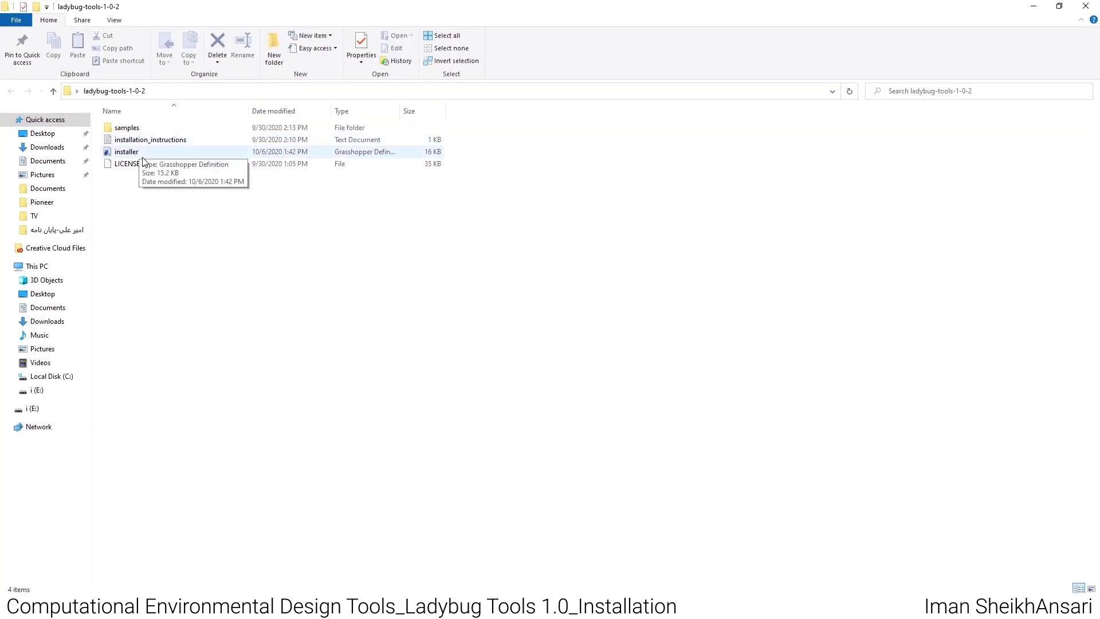
- Open installation_instructions in Notepad and copy the lbt-grasshopper GitHub wiki link
double_click(176, 143)
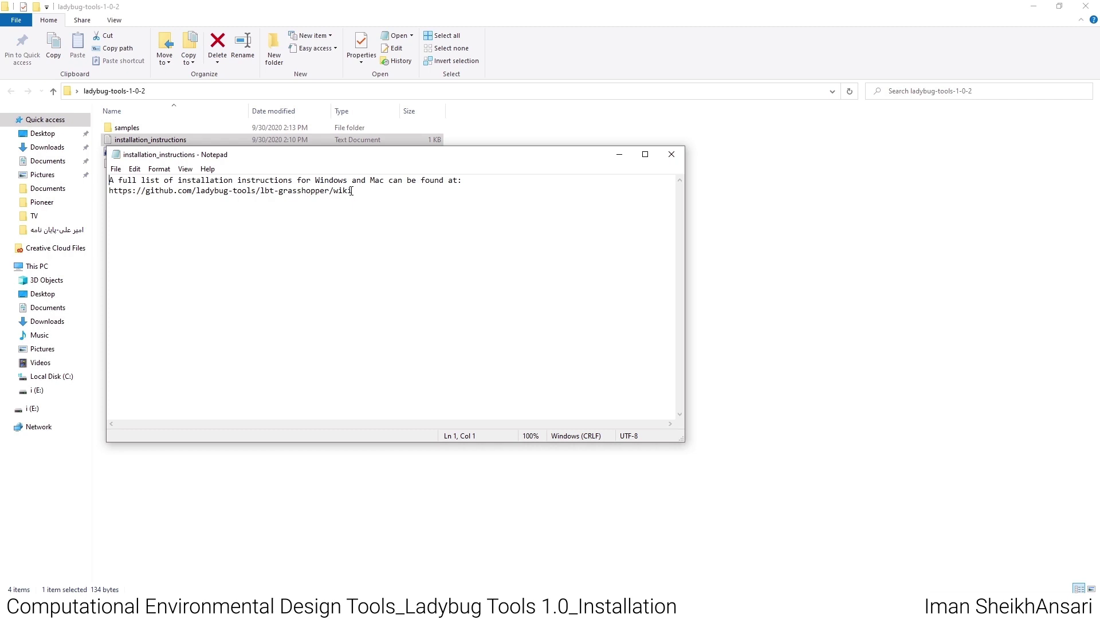
left_click_drag(351, 190, 109, 190)
key("ctrl+c")
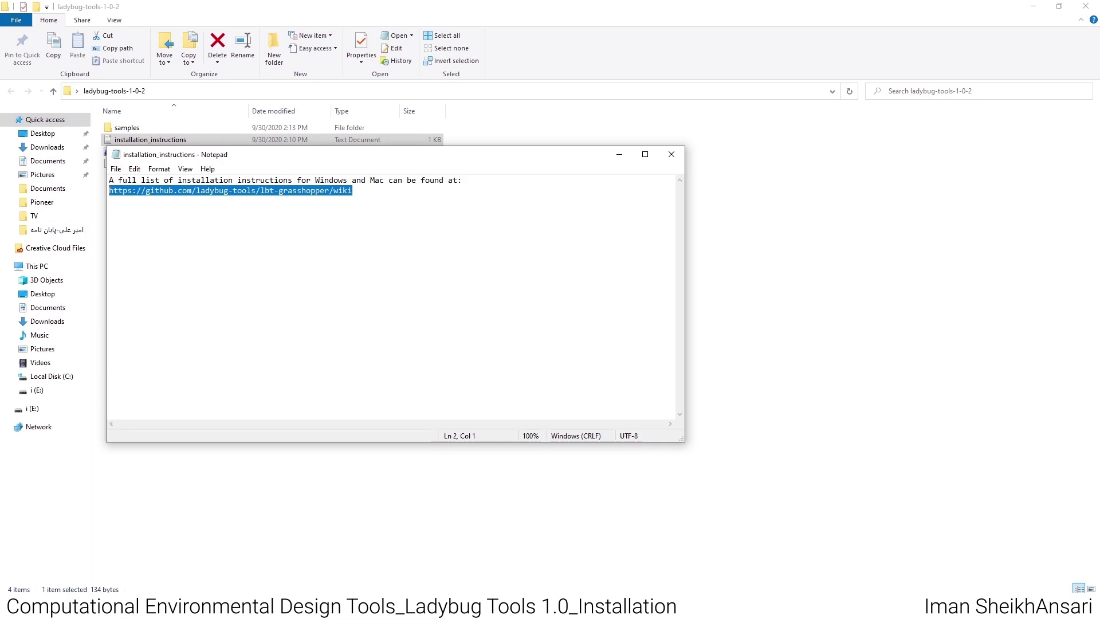
- Open the copied lbt-grasshopper wiki link in a new browser tab
left_click(388, 582)
left_click(618, 9)
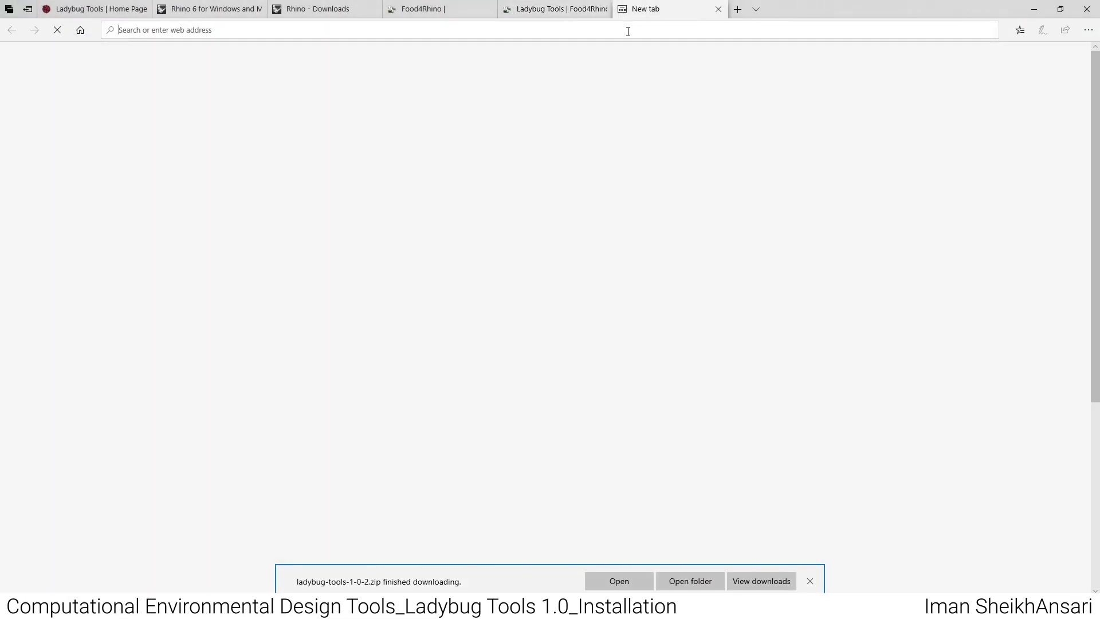
key("ctrl+v")
key("Return")
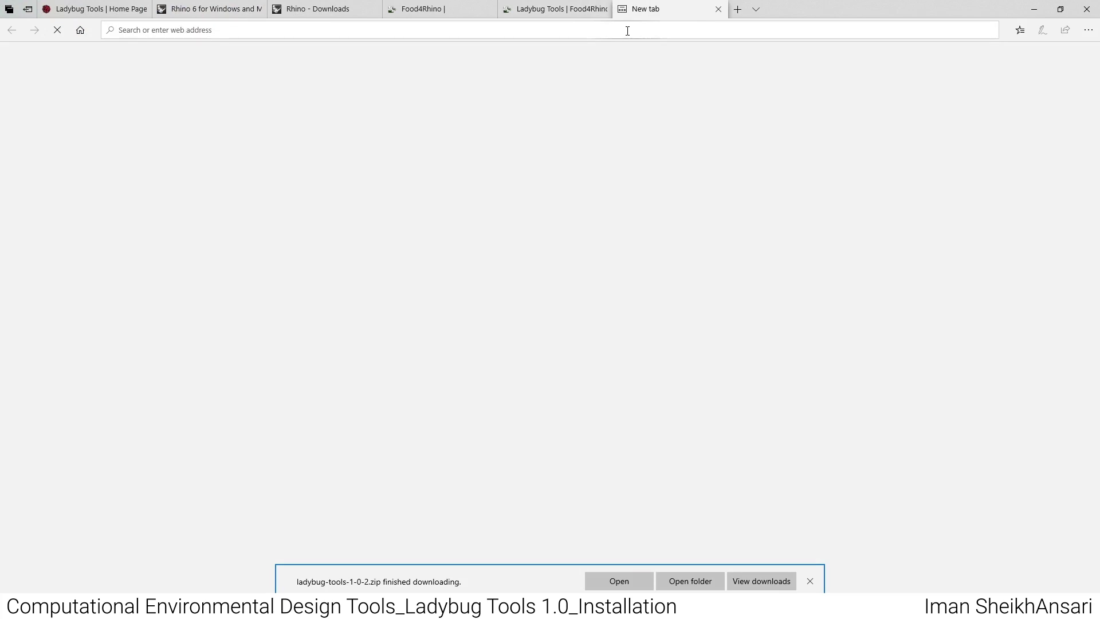
- Read through the wiki's 1.1 Windows Installation Steps page, then hide the browser
left_click(528, 30)
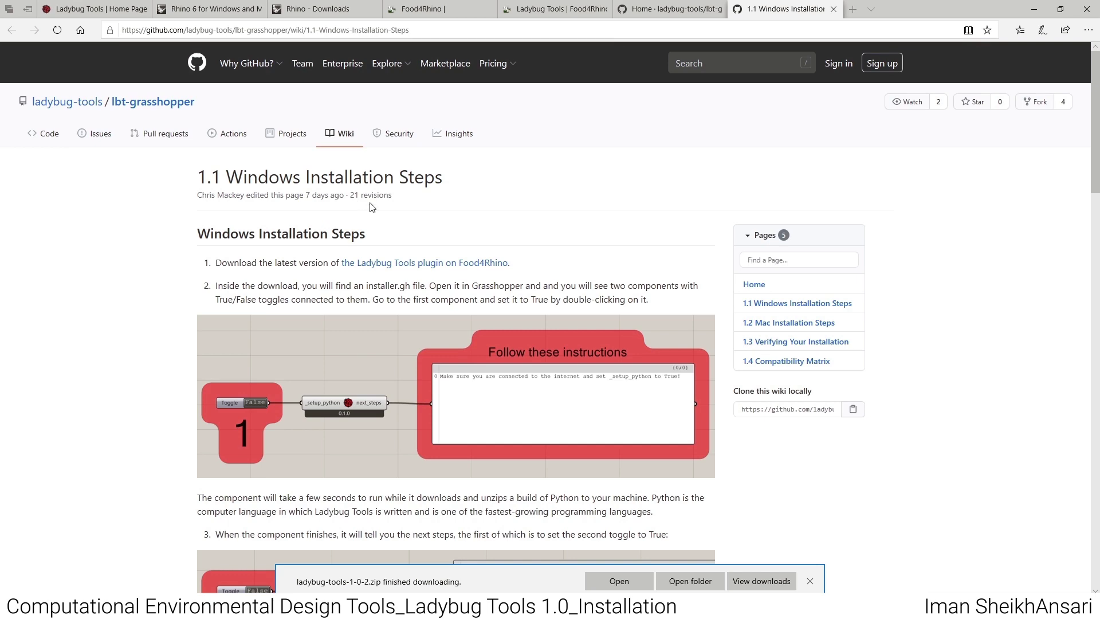
key("ctrl+shift+Tab")
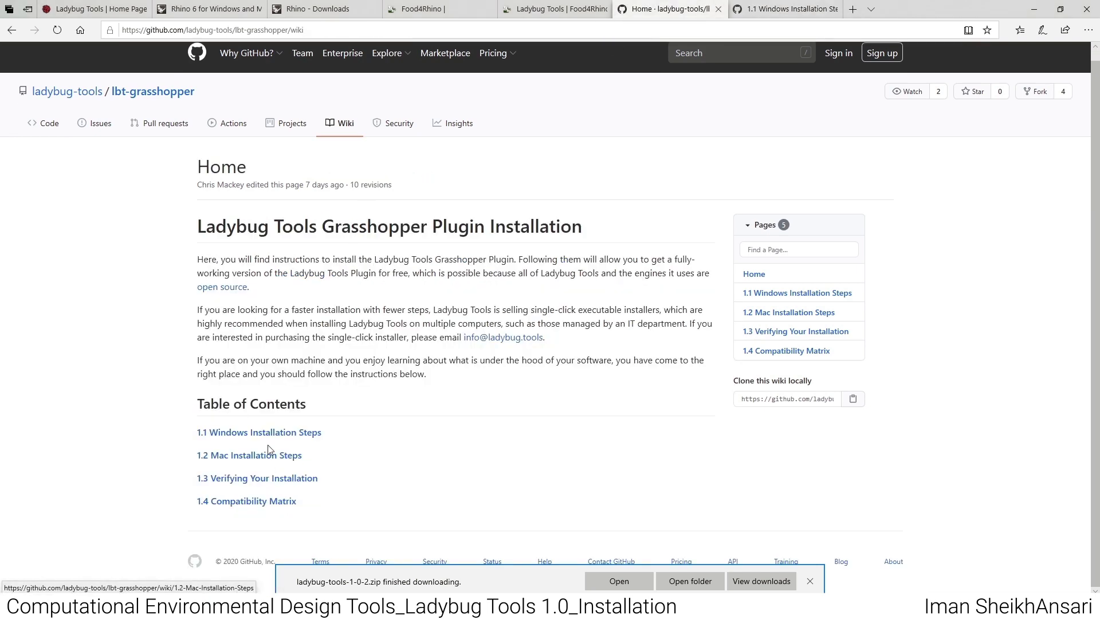
left_click(784, 8)
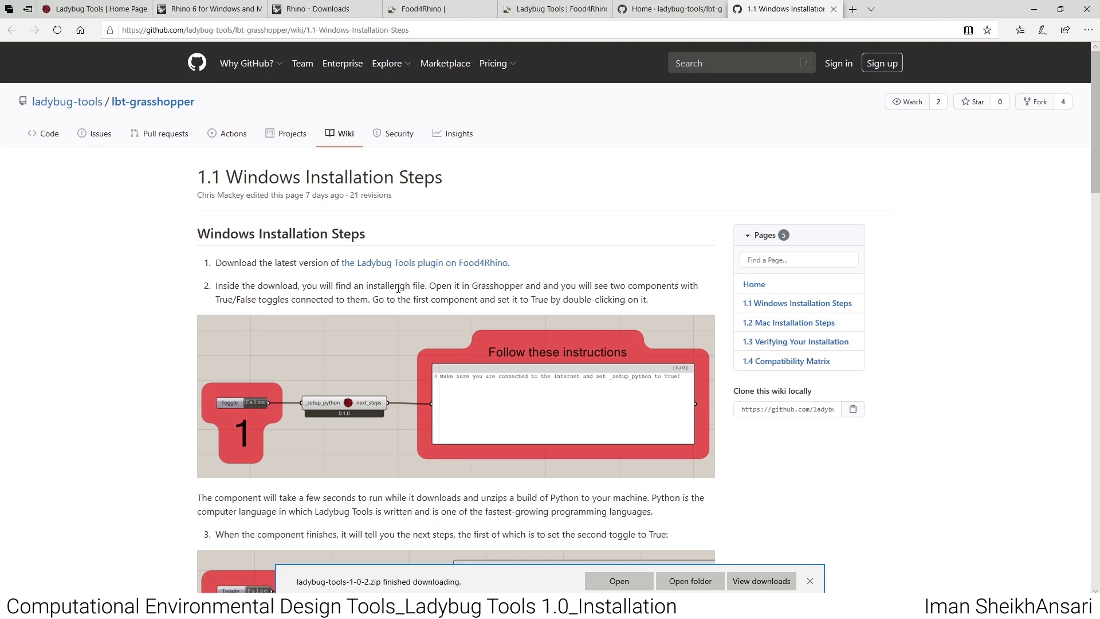
scroll(518, 339, "down", 1)
scroll(518, 339, "down", 5)
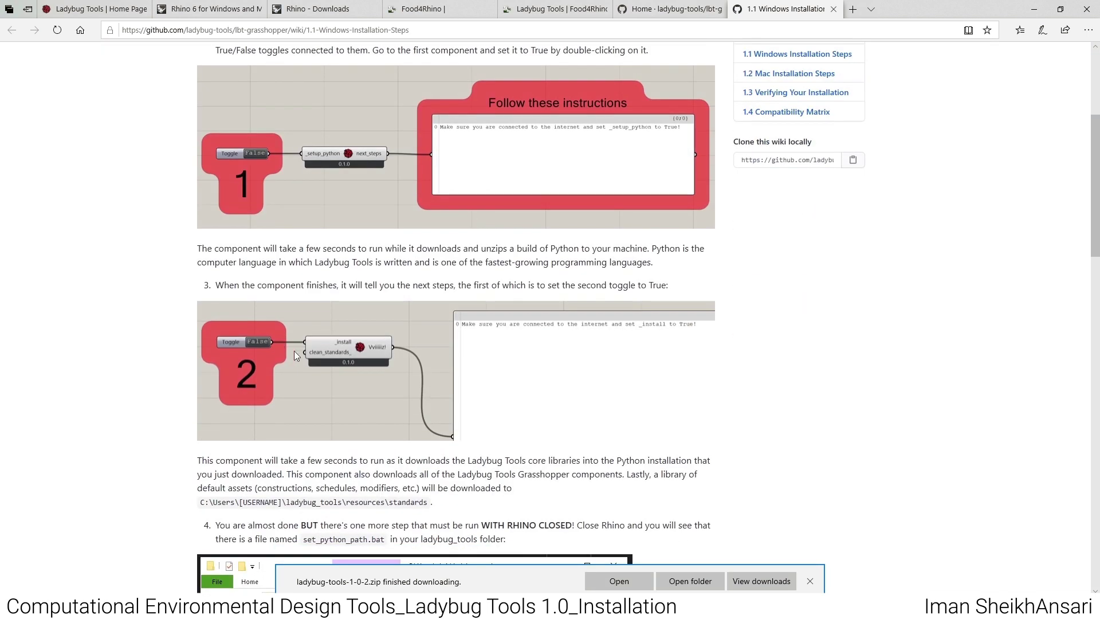
scroll(294, 350, "down", 2)
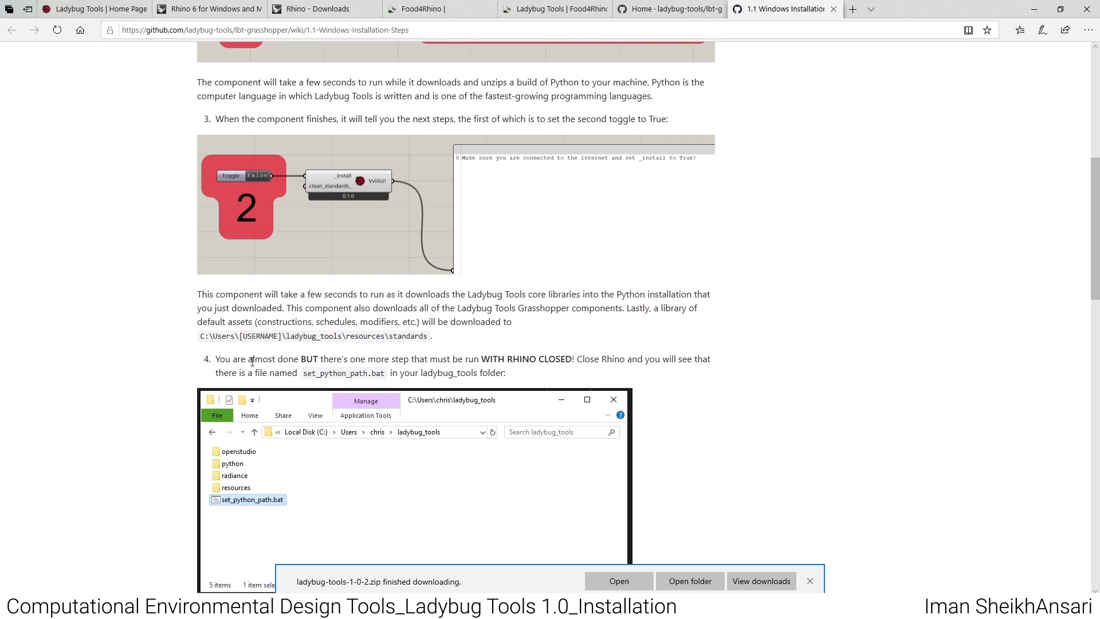
left_click(1033, 12)
- Launch Grasshopper in Rhinoceros 7 BETA, close Getting Started, and bring up the ladybug-tools-1-0-2 folder
left_click(618, 156)
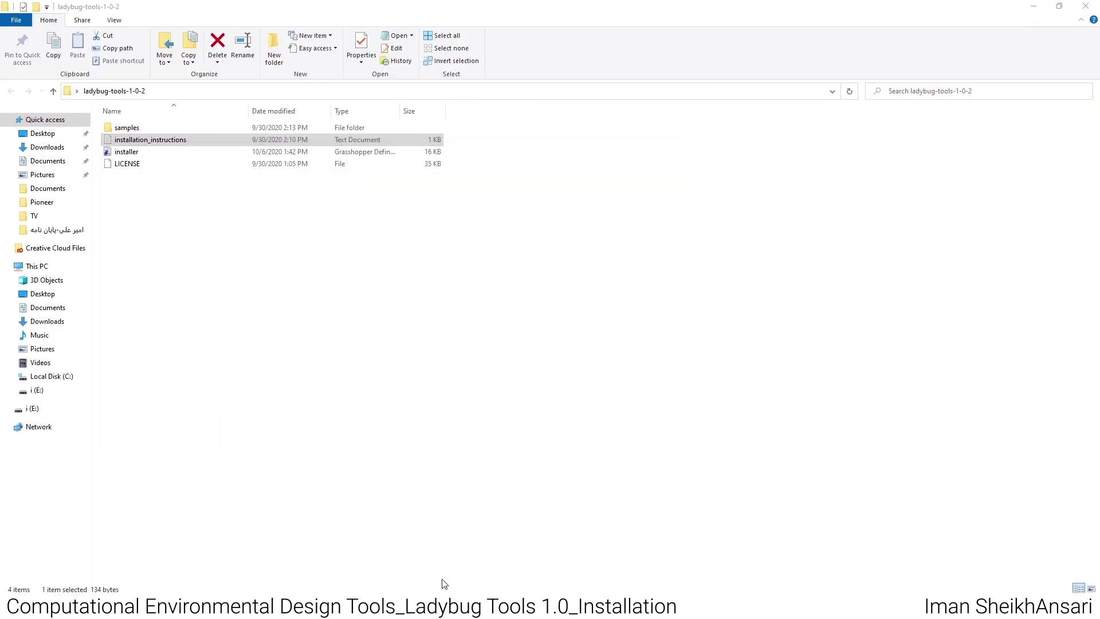
left_click(522, 608)
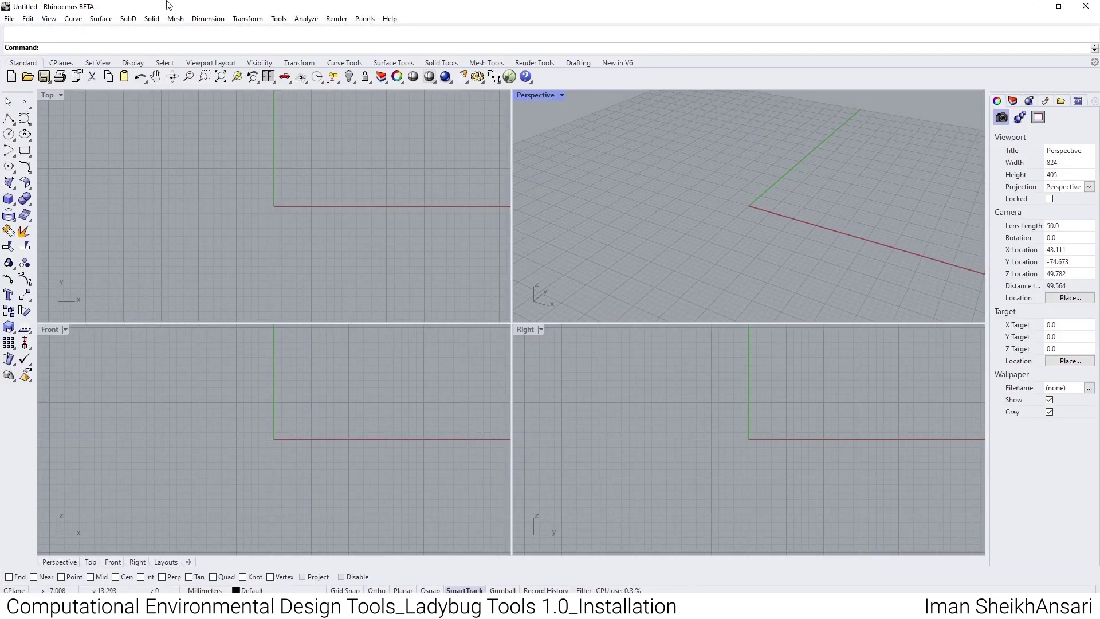
left_click(508, 83)
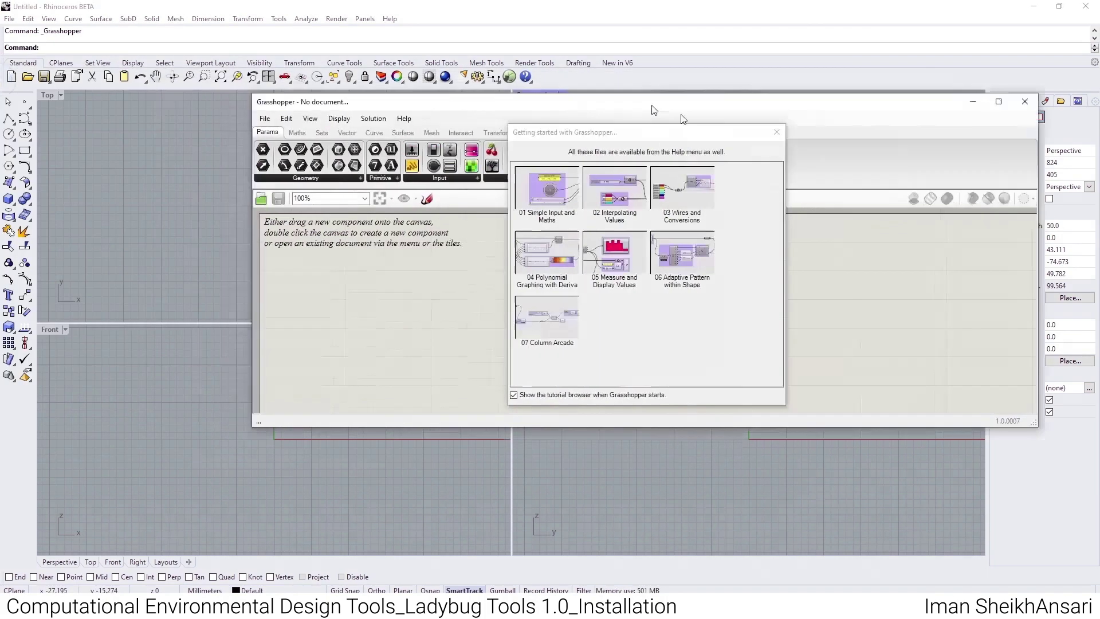
left_click_drag(651, 110, 1098, 346)
left_click(981, 220)
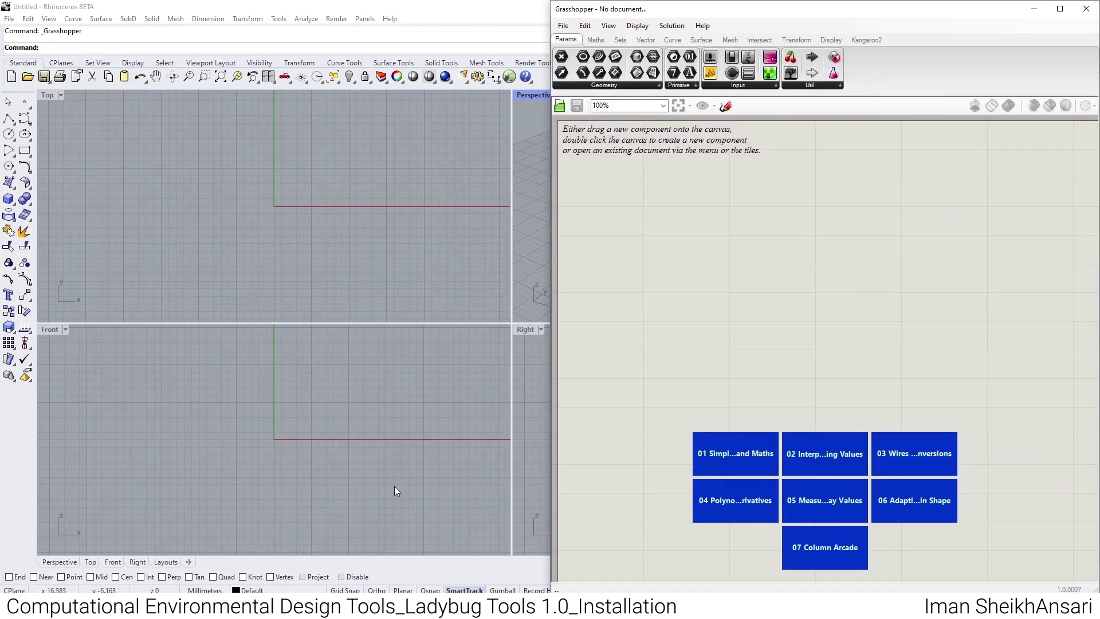
left_click(505, 554)
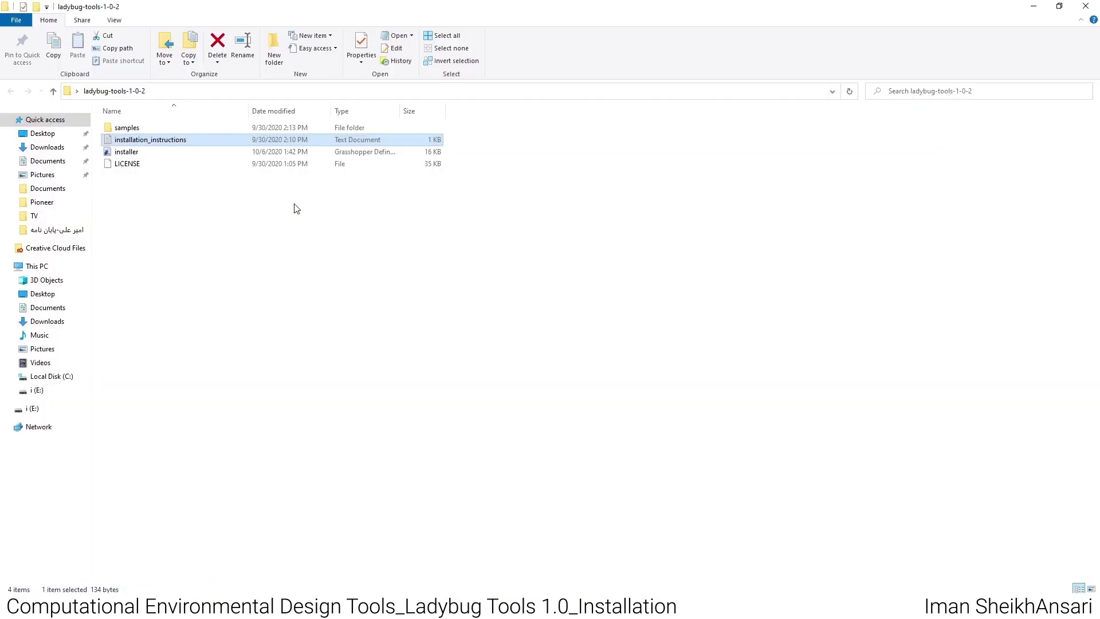
- Tile the folder left and Grasshopper right, load the installer .gh, and frame its instructions panel
left_click_drag(245, 5, 1, 128)
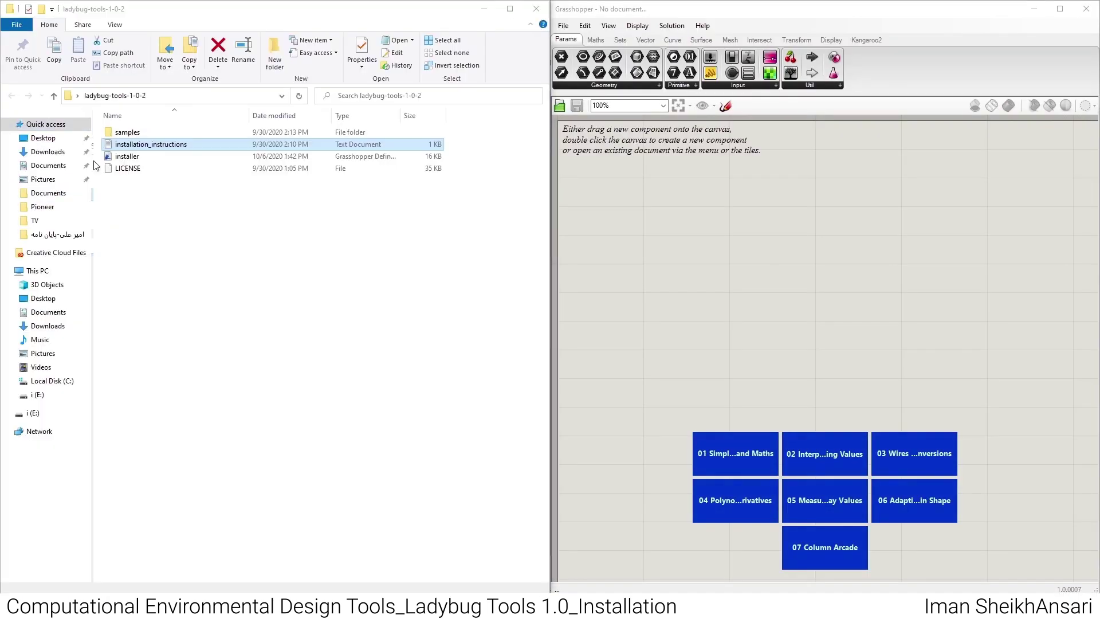
left_click(640, 121)
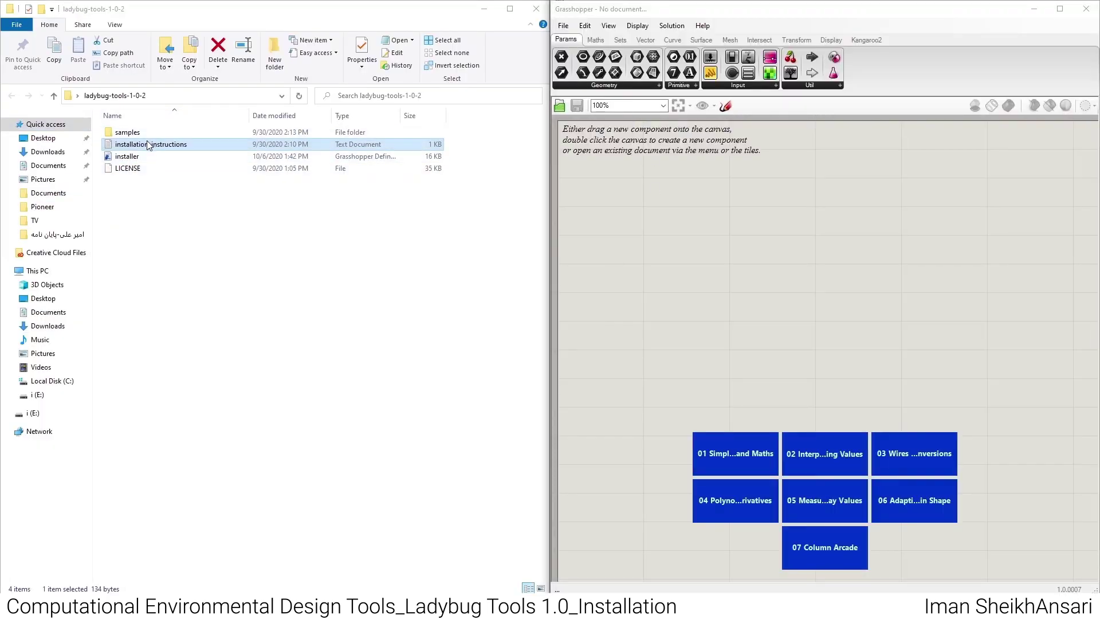
left_click_drag(127, 156, 842, 254)
scroll(776, 194, "down", 2)
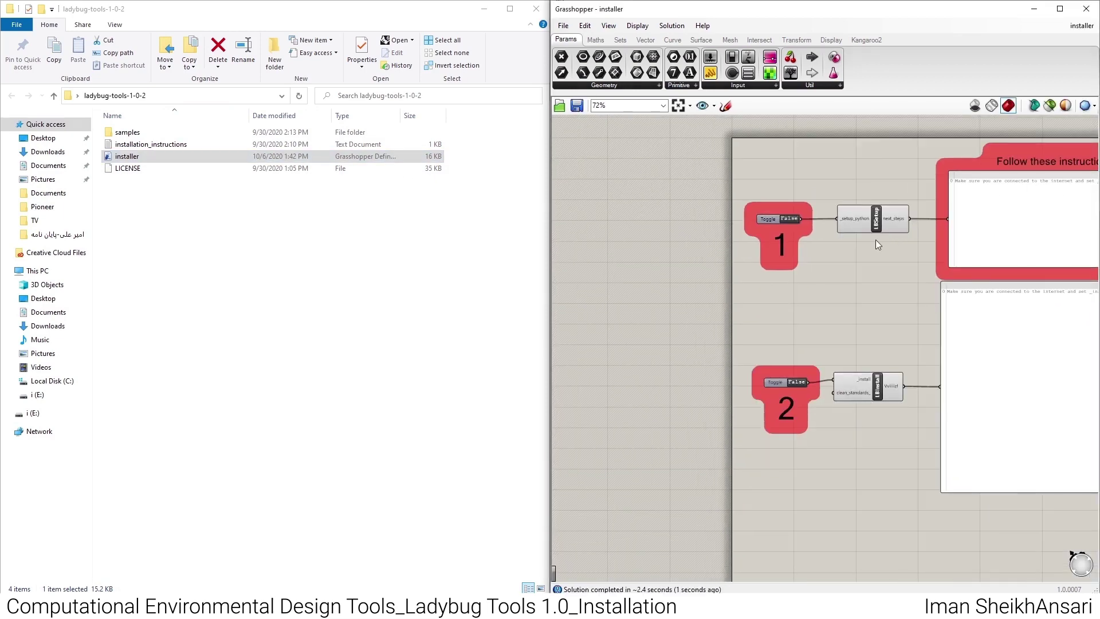
right_click_drag(876, 239, 689, 232)
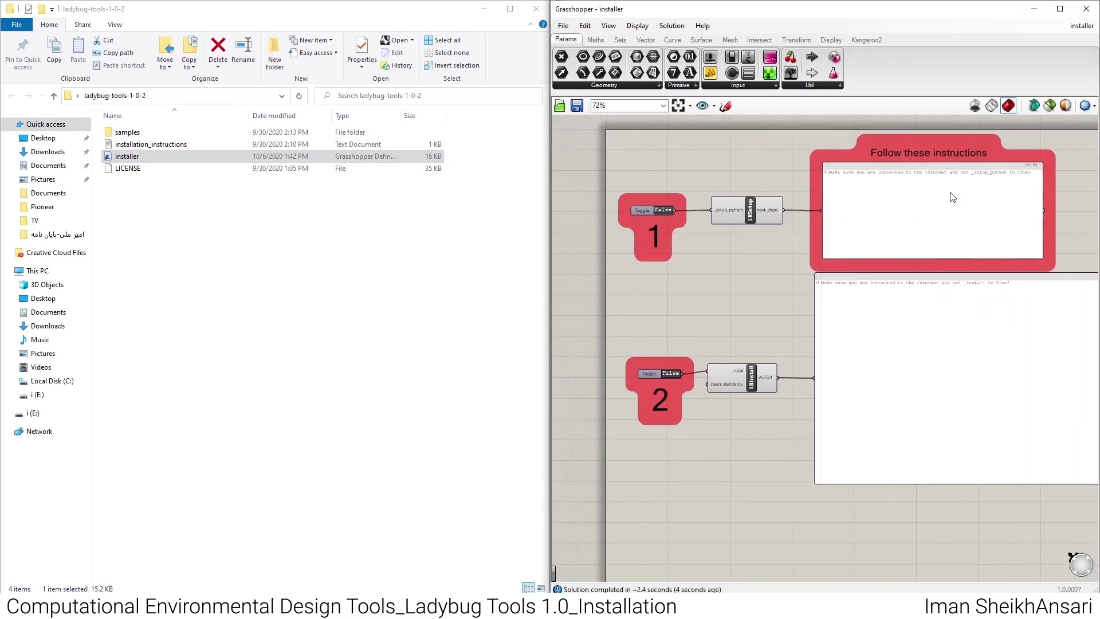
scroll(870, 198, "up", 3)
scroll(670, 231, "down", 1)
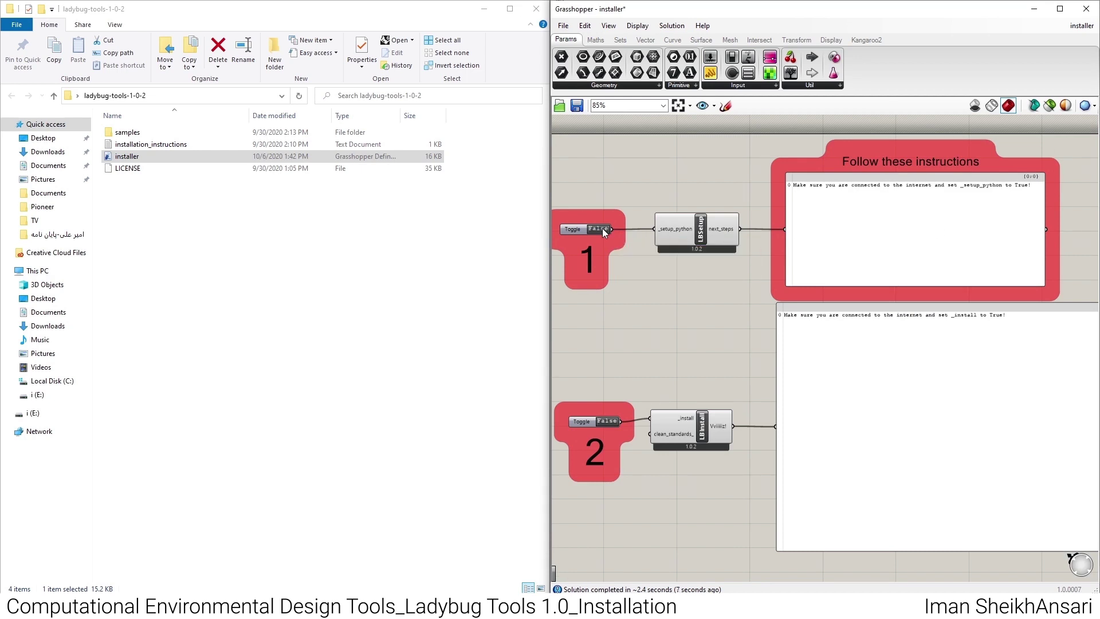
- Set the _setup_python toggle to True and read the ladybug_tools installation instructions
double_click(596, 228)
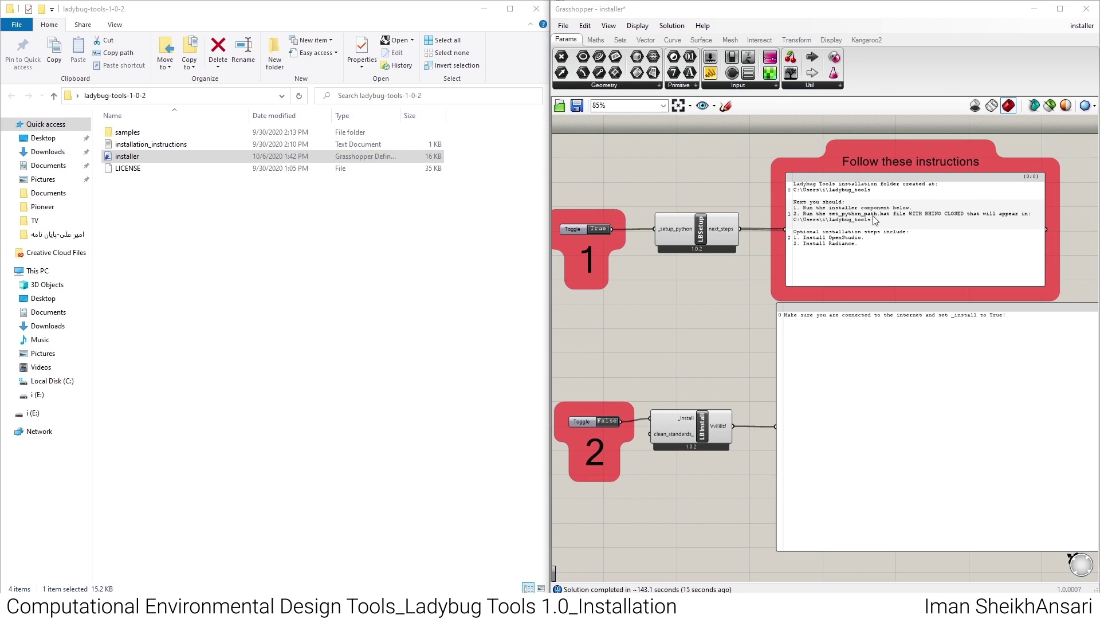
scroll(886, 239, "up", 5)
right_click(771, 250)
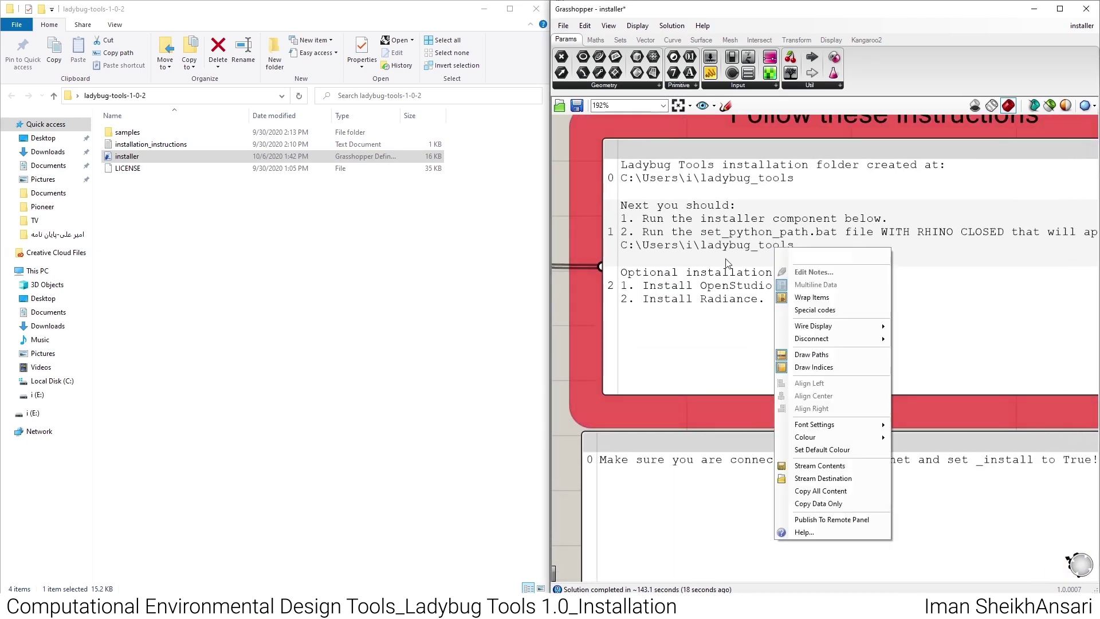
left_click(561, 466)
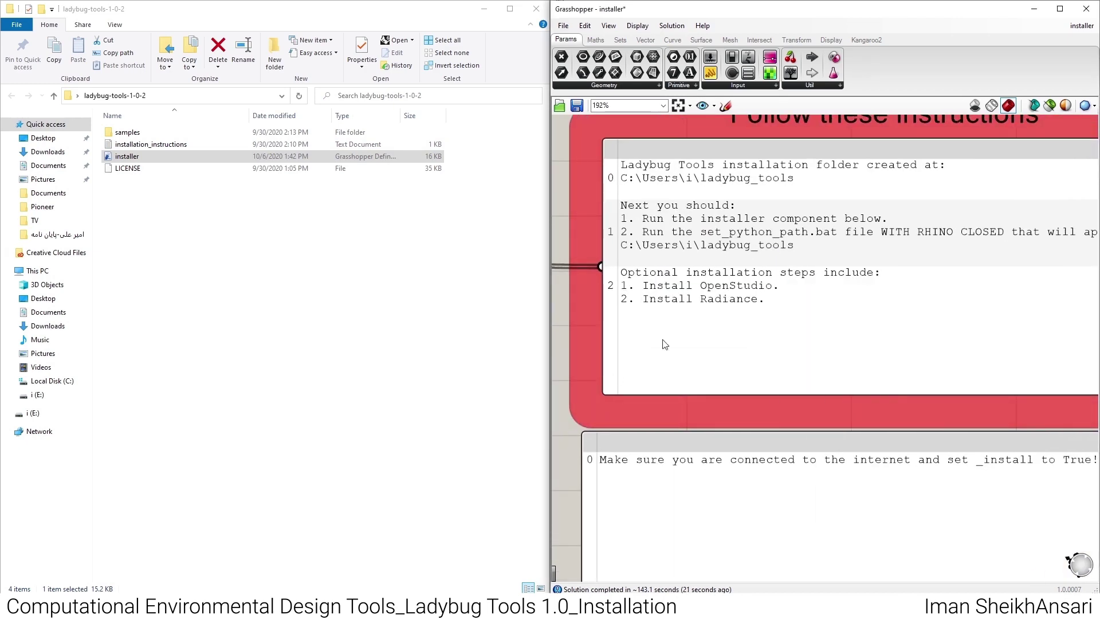
scroll(697, 319, "down", 1)
right_click_drag(910, 316, 862, 315)
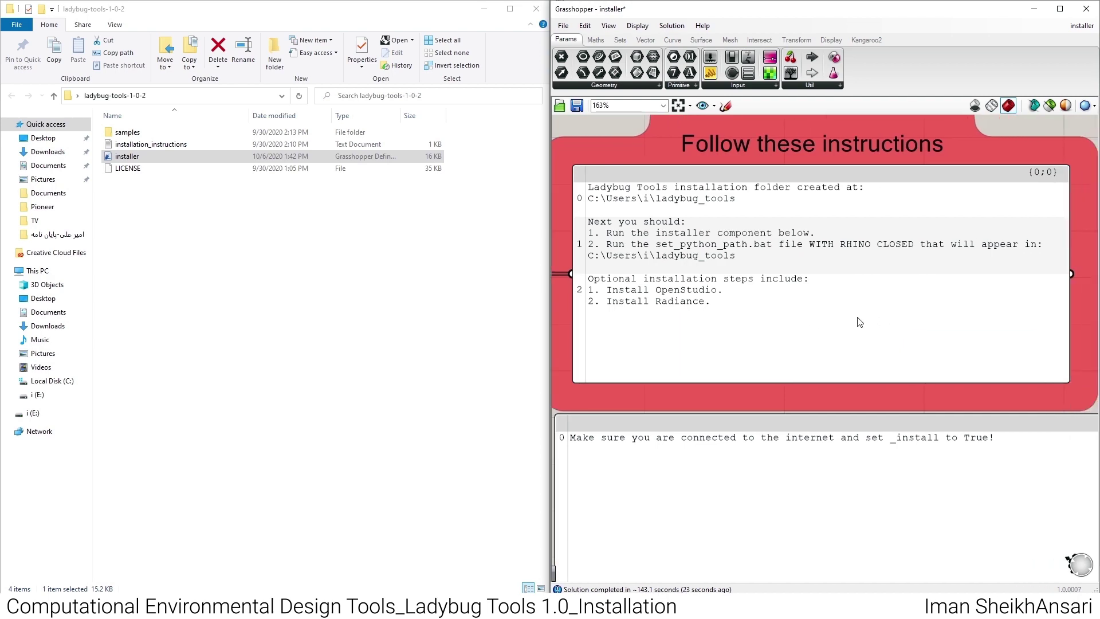
scroll(924, 280, "down", 4)
scroll(924, 281, "up", 2)
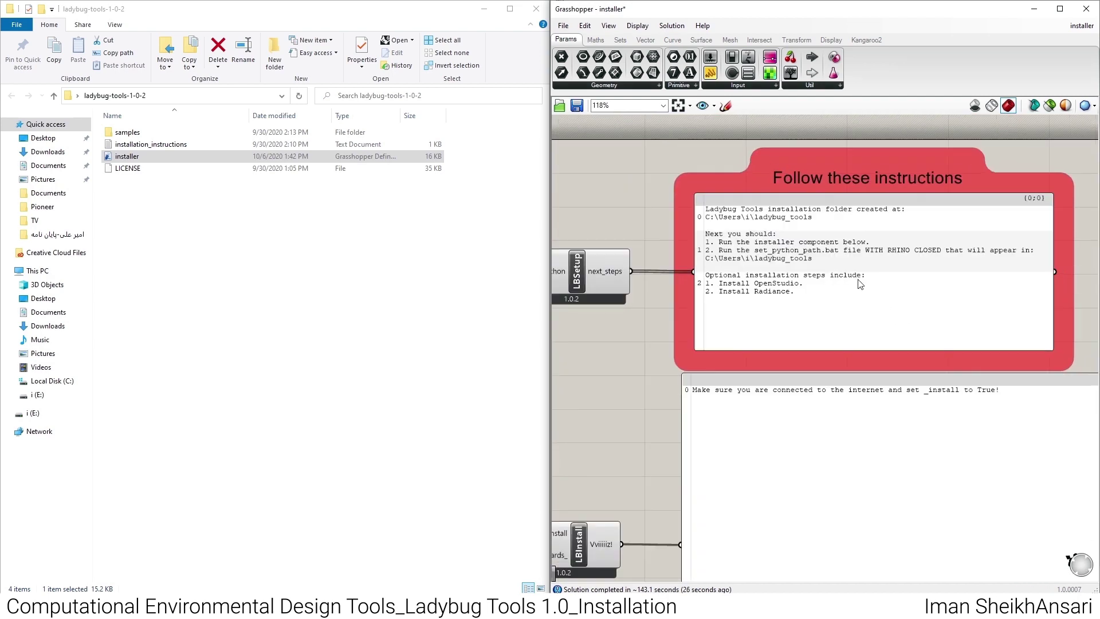
- Minimize Explorer, maximize Grasshopper and read the LB Install log of installed Python libraries
right_click_drag(632, 422, 843, 299)
scroll(681, 366, "down", 3)
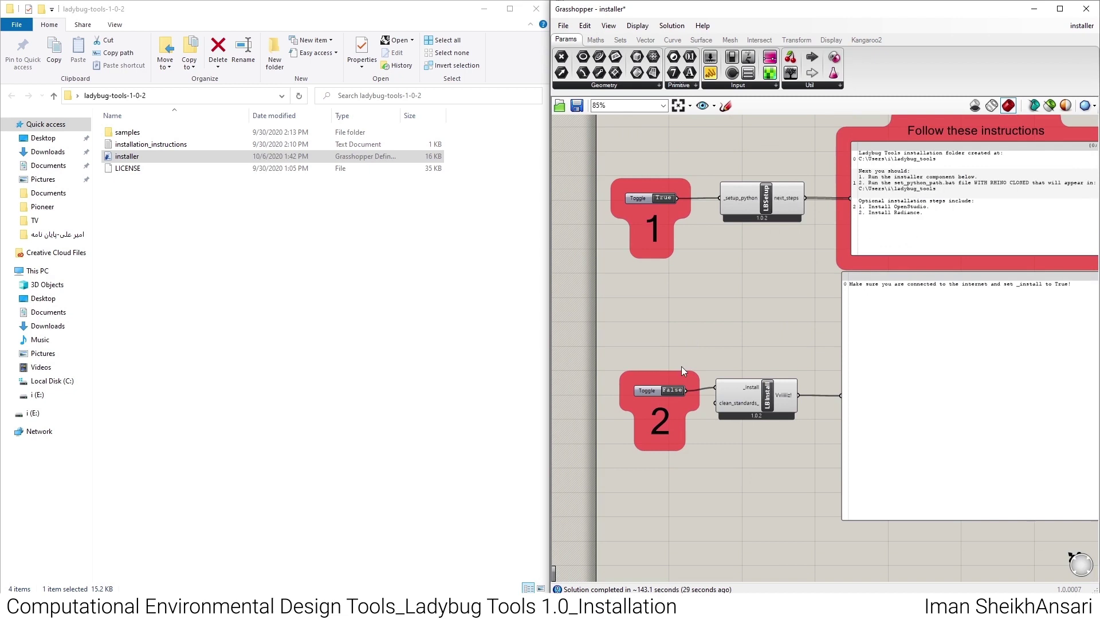
scroll(670, 397, "up", 2)
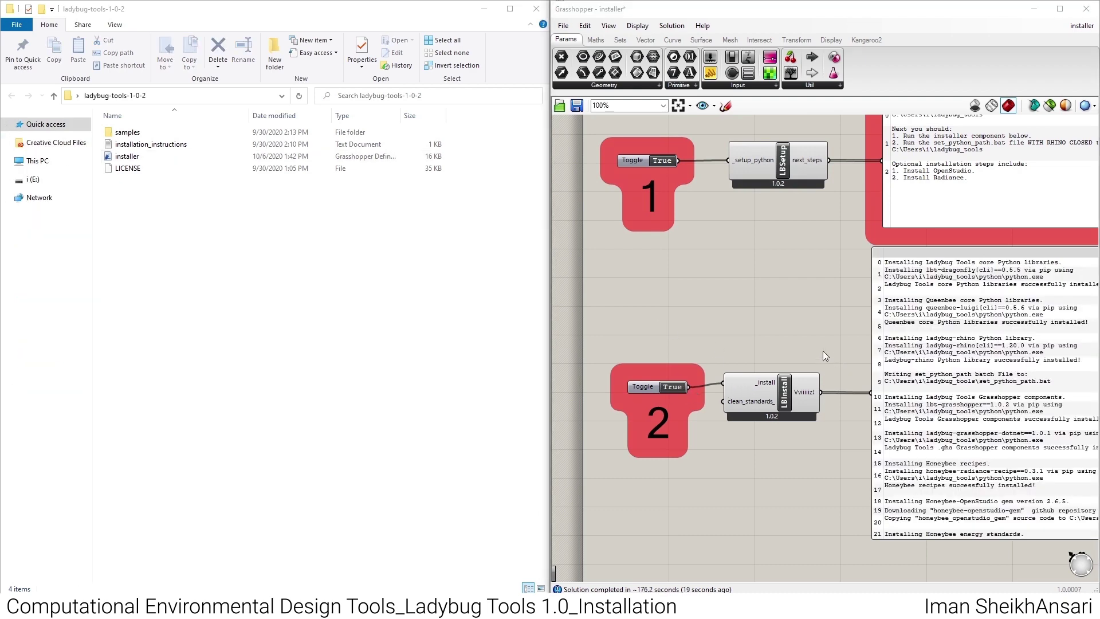
right_click_drag(822, 351, 602, 325)
left_click(483, 9)
left_click(1059, 9)
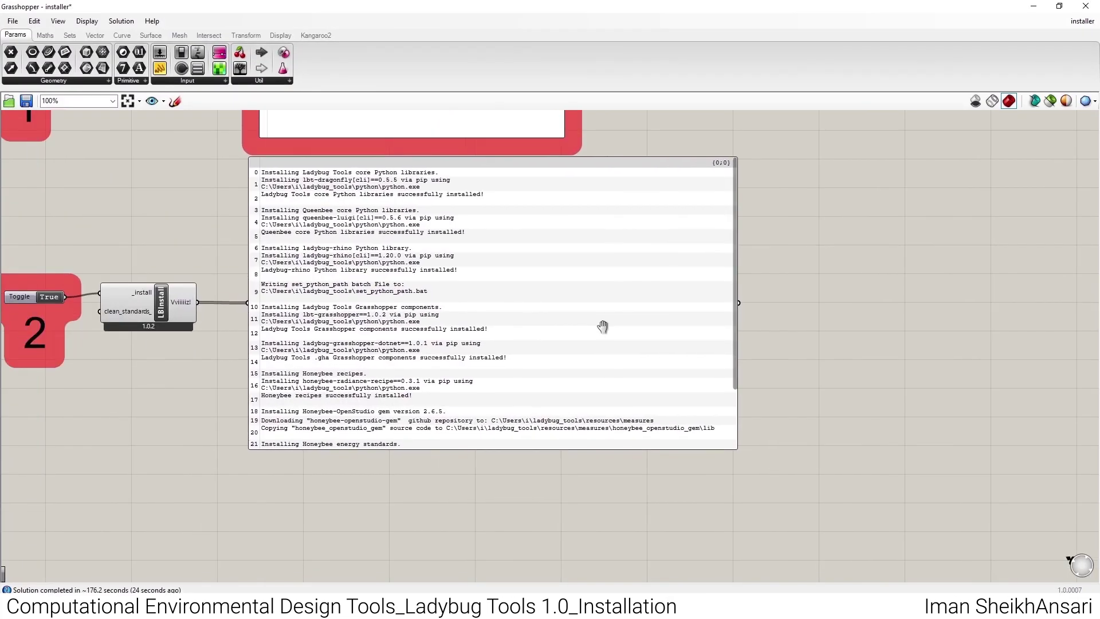
scroll(363, 326, "up", 3)
right_click_drag(303, 261, 263, 278)
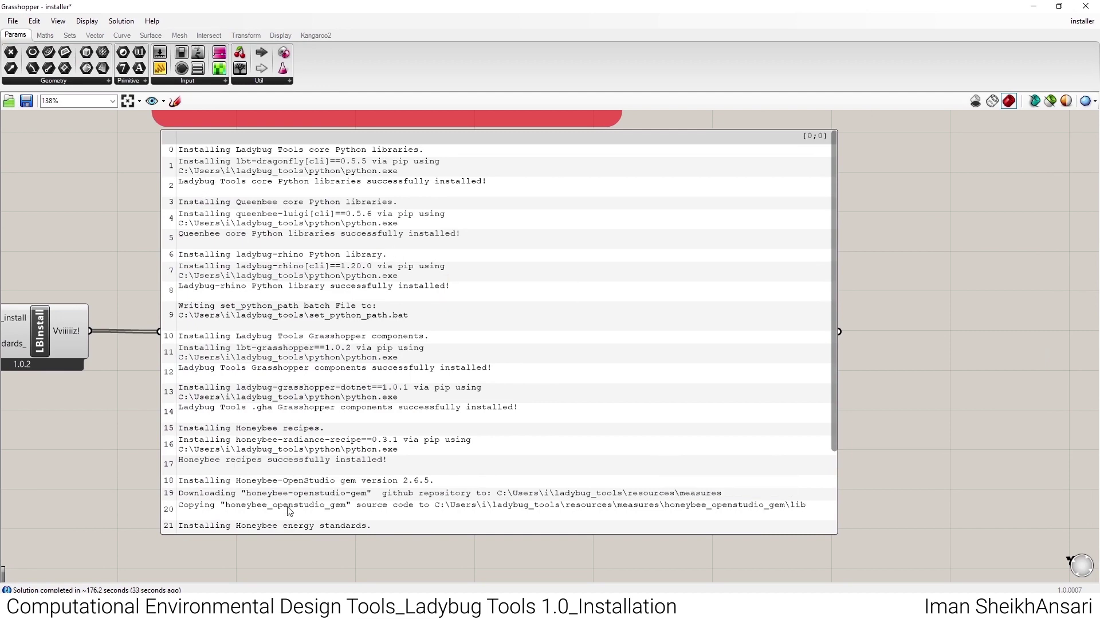
right_click_drag(411, 159, 445, 371)
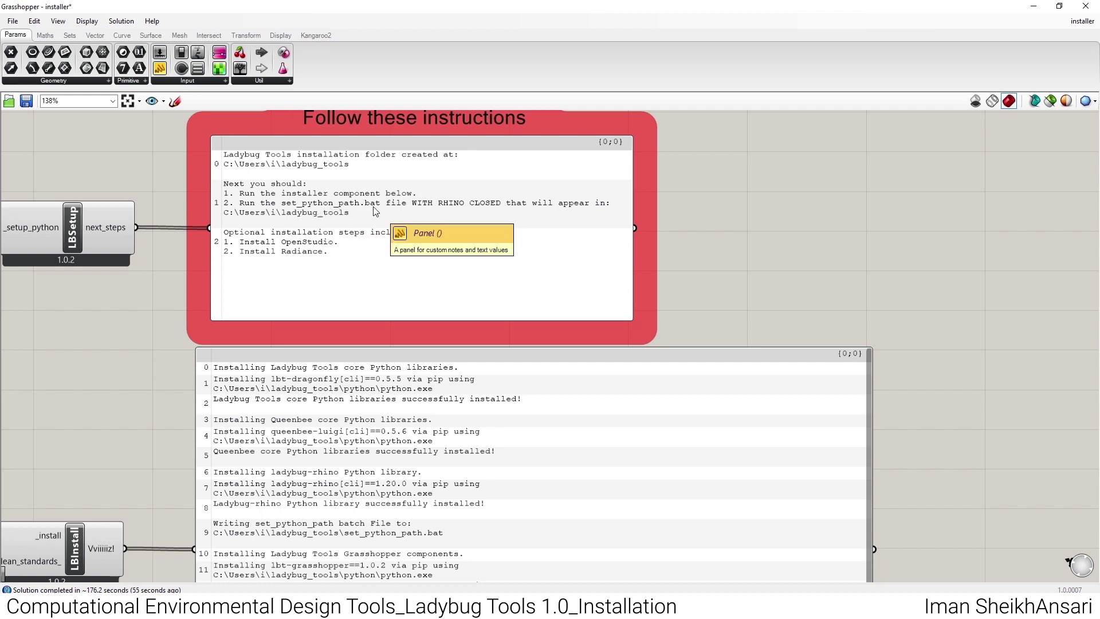
- Close Grasshopper, Rhino 7 BETA and the Rhinoceros 6 Grasshopper window without saving
left_click(1083, 11)
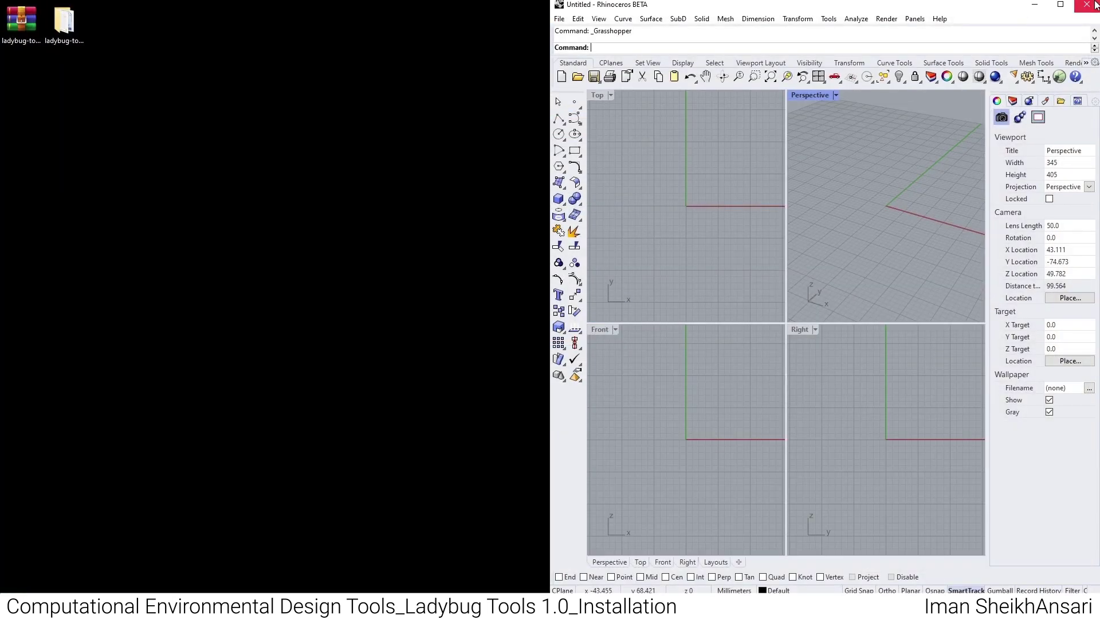
left_click(1087, 6)
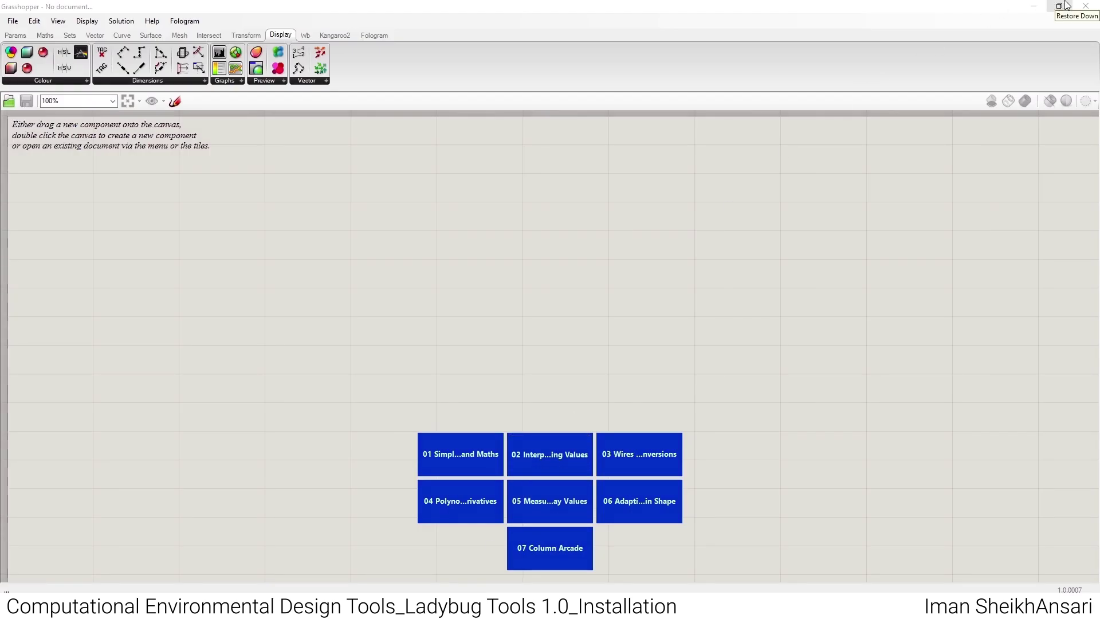
left_click(1074, 5)
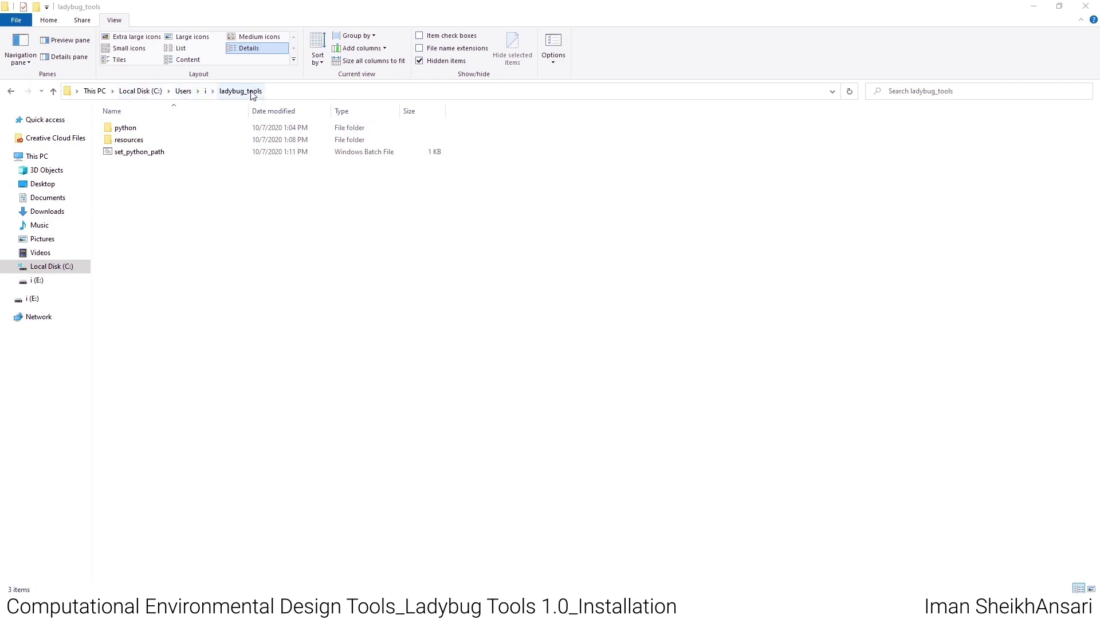
- Run set_python_path.bat from the ladybug_tools folder and close its command window
left_click(145, 154)
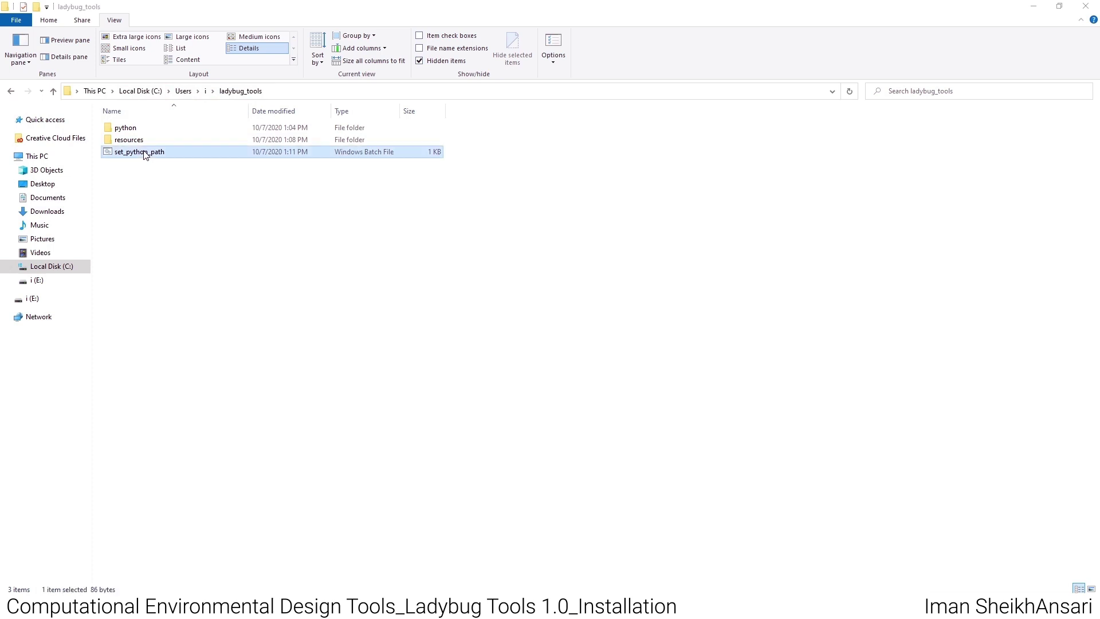
double_click(146, 154)
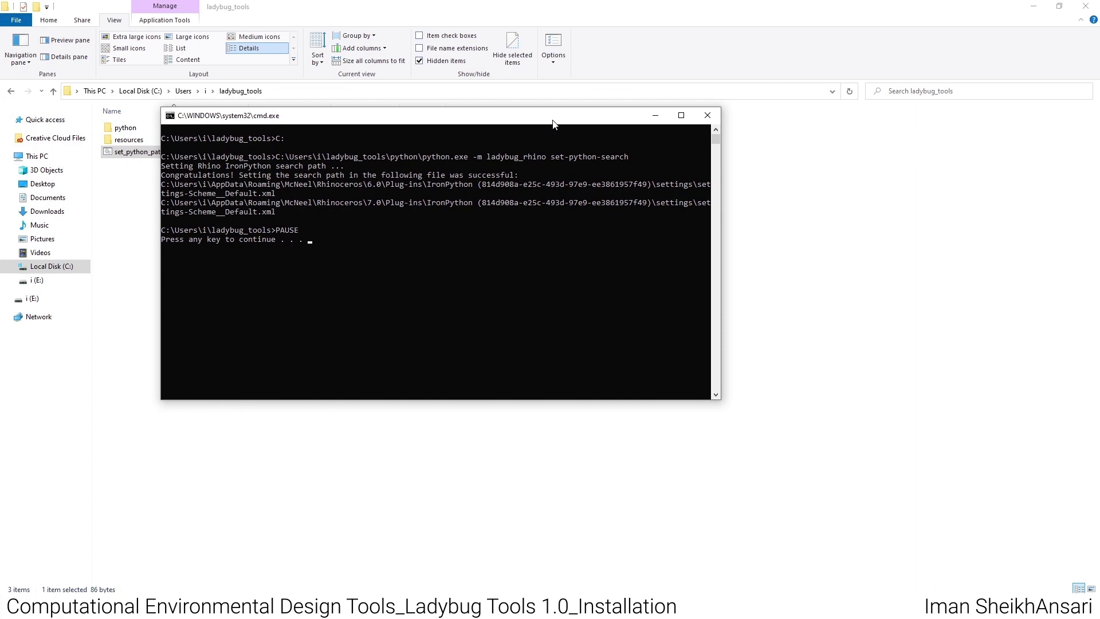
key("Return")
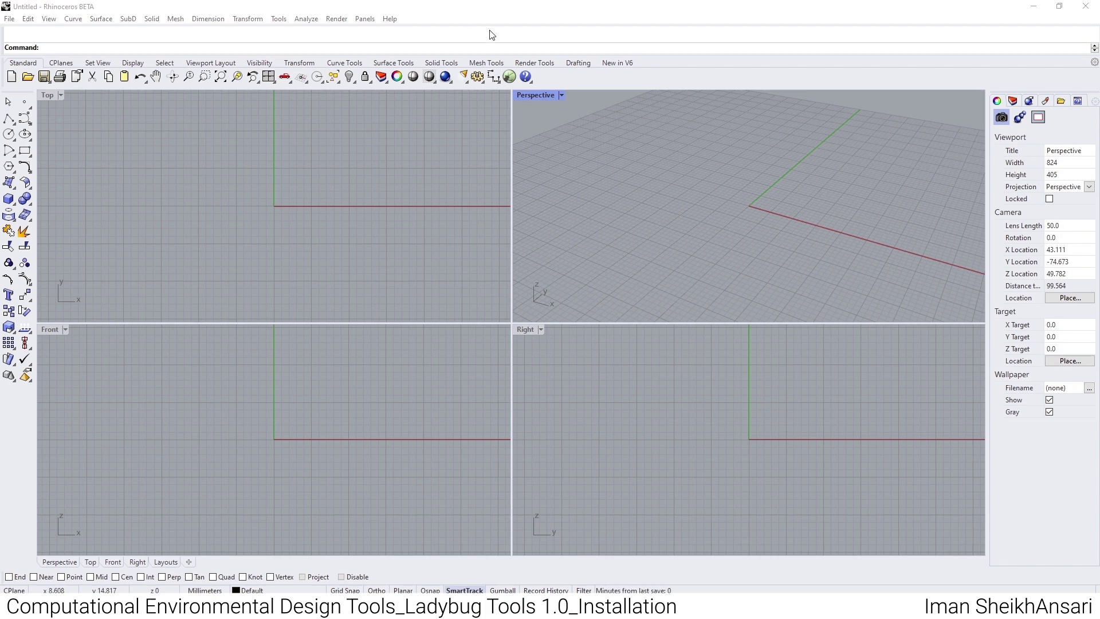
- Launch Grasshopper from Rhino BETA and maximize its window
left_click(510, 77)
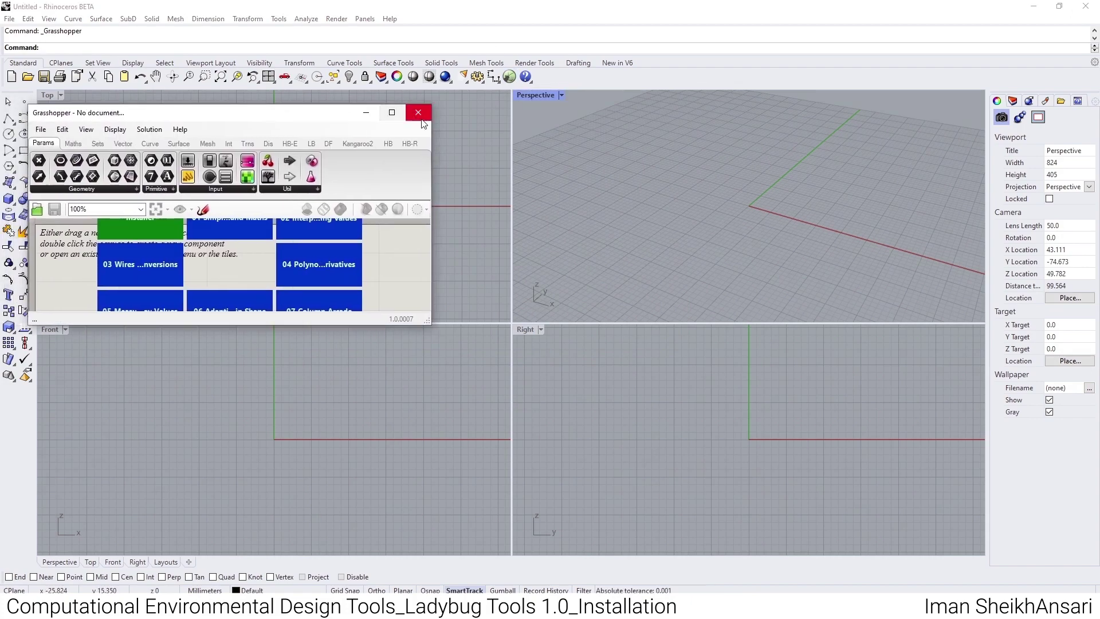
left_click(392, 112)
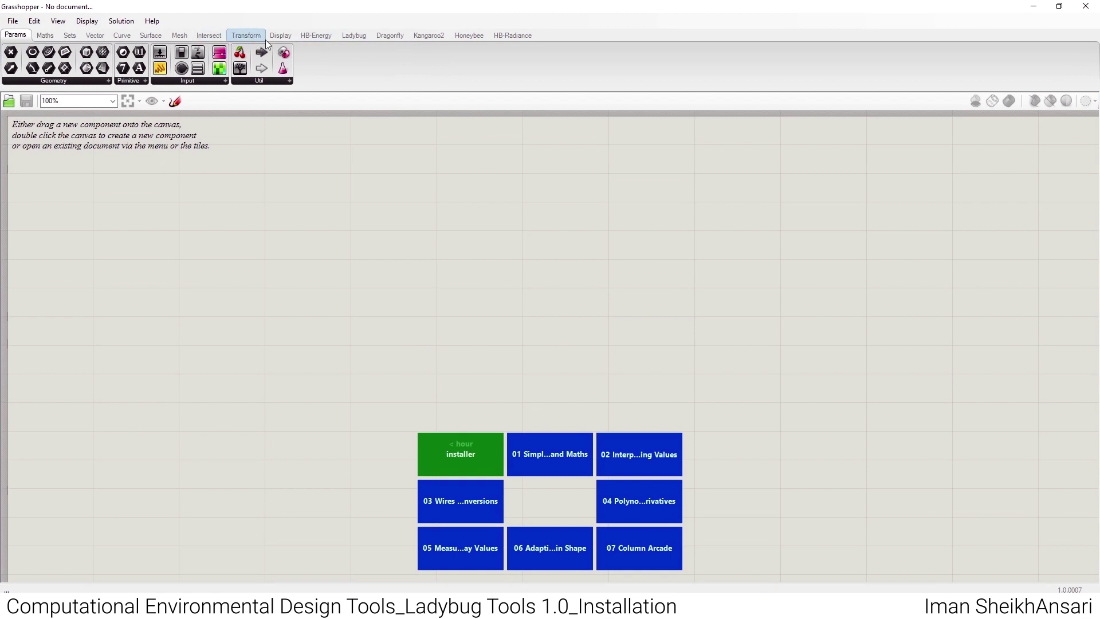
- Browse the HB-Radiance, Honeybee, Ladybug, HB-Energy and Dragonfly tabs, ending on Ladybug
left_click(511, 35)
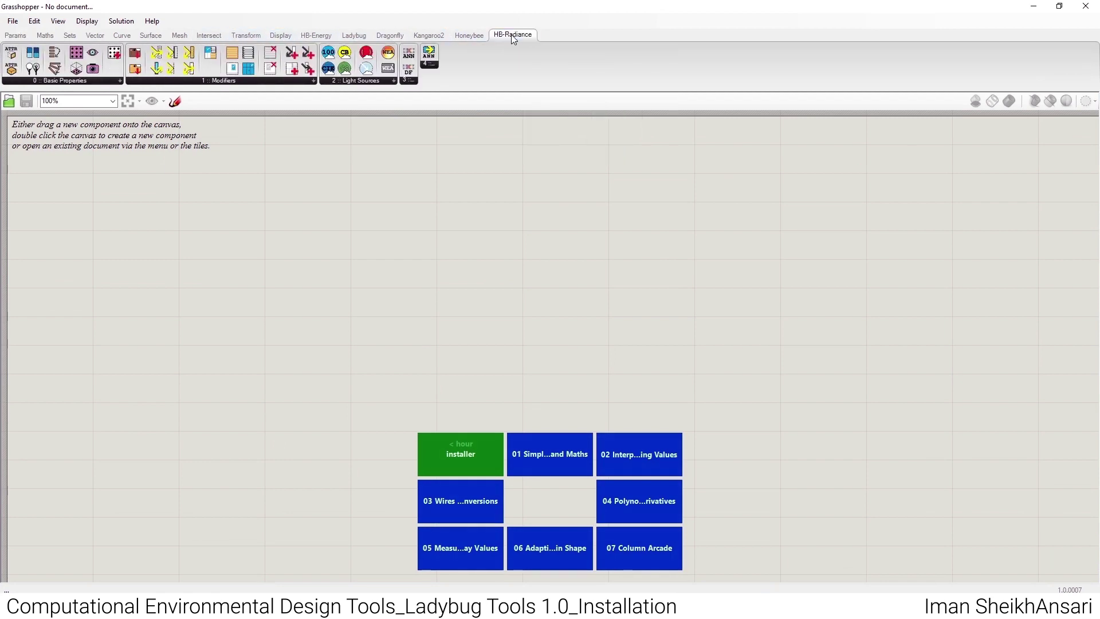
left_click(471, 34)
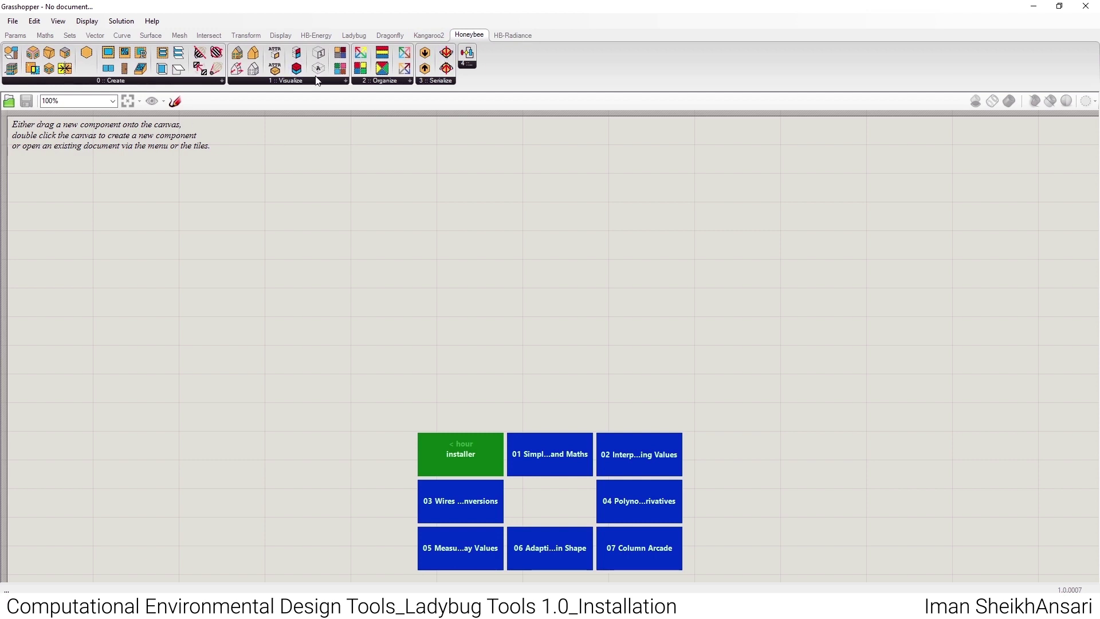
left_click(357, 36)
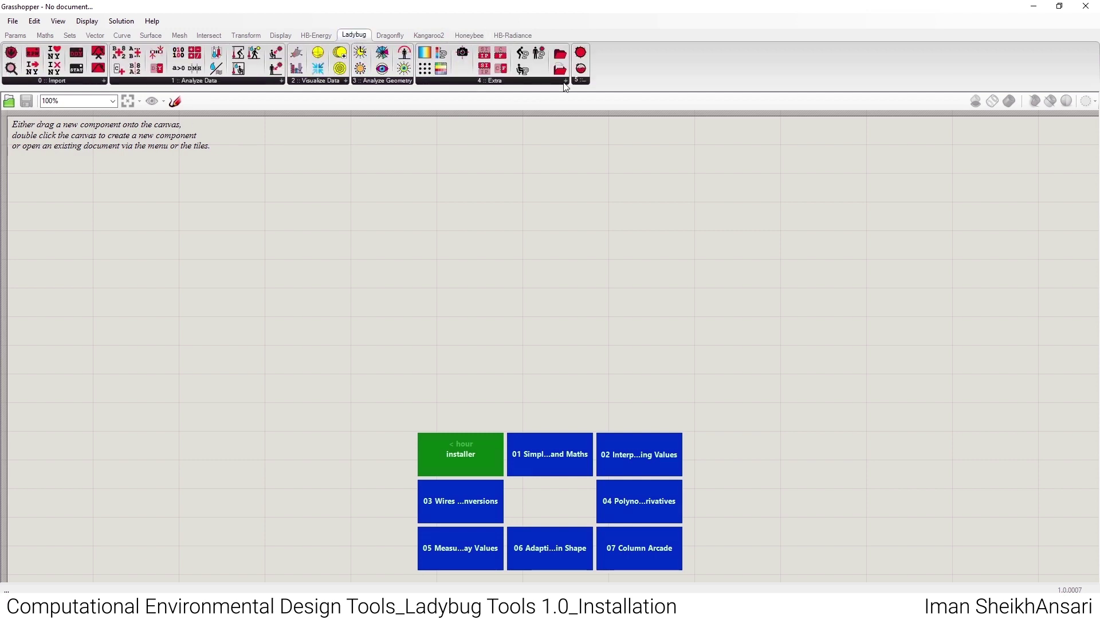
left_click(305, 35)
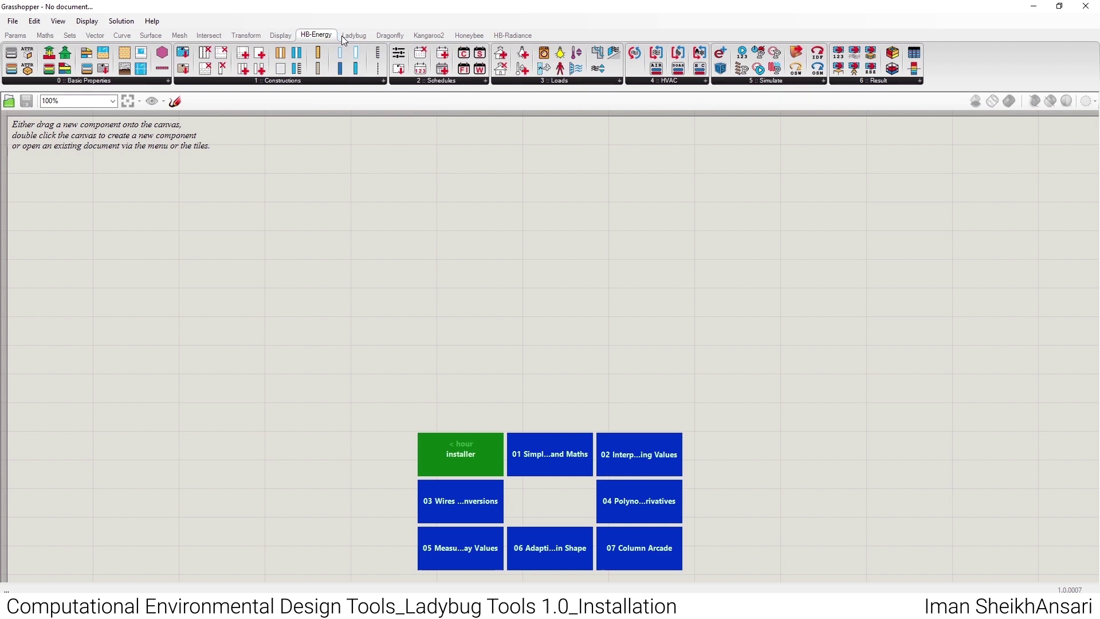
left_click(387, 36)
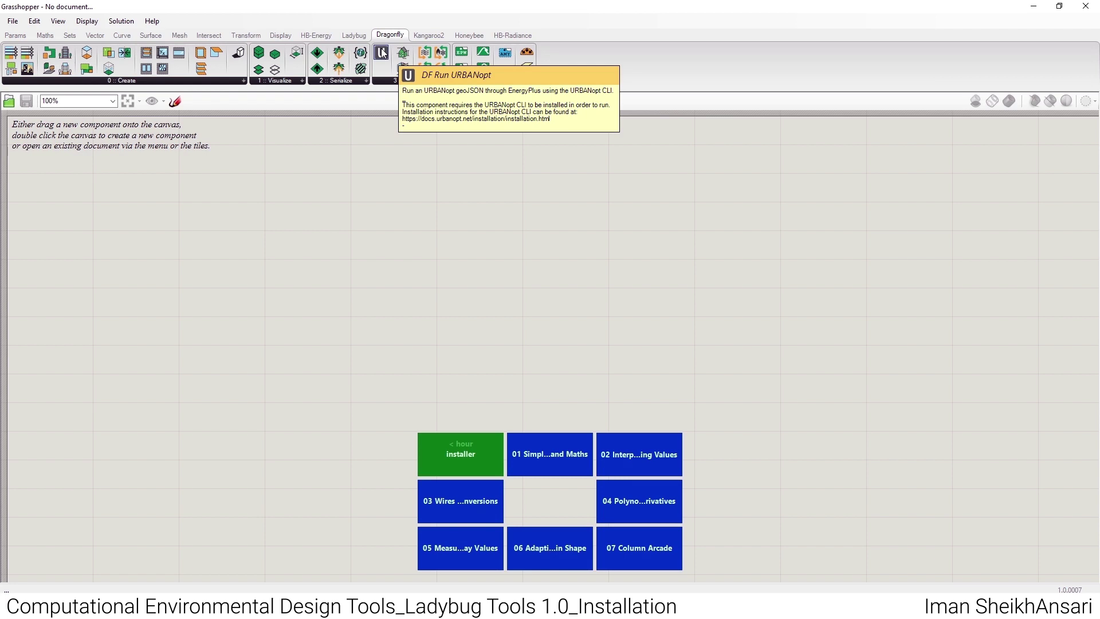
left_click(353, 36)
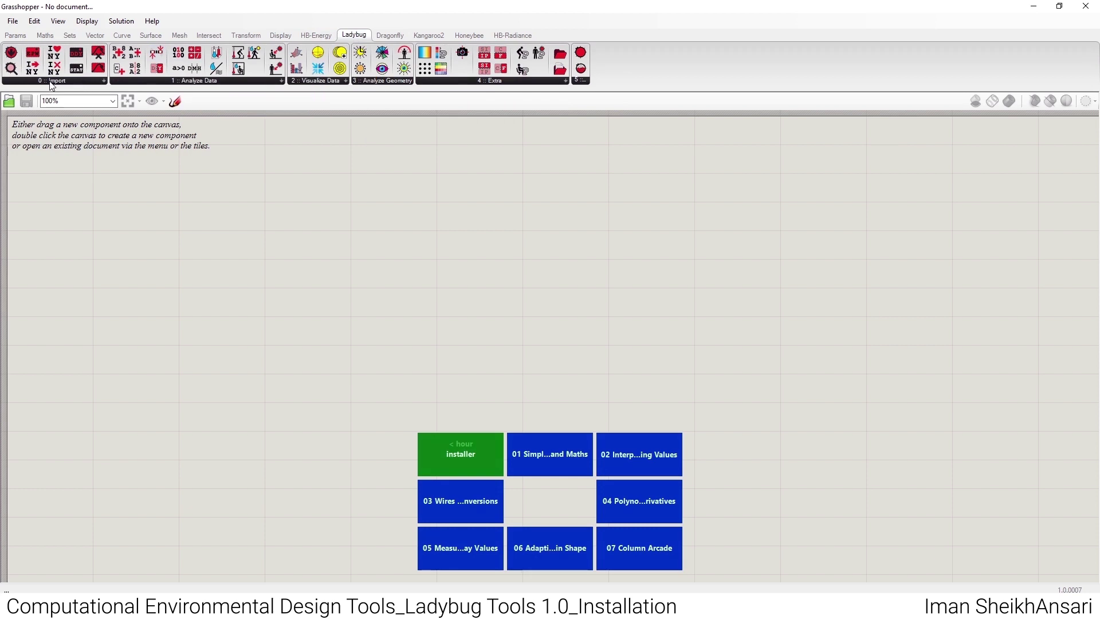
- Place the LB Download Weather and LB EPWmap components from Ladybug > Import on the canvas
left_click(68, 81)
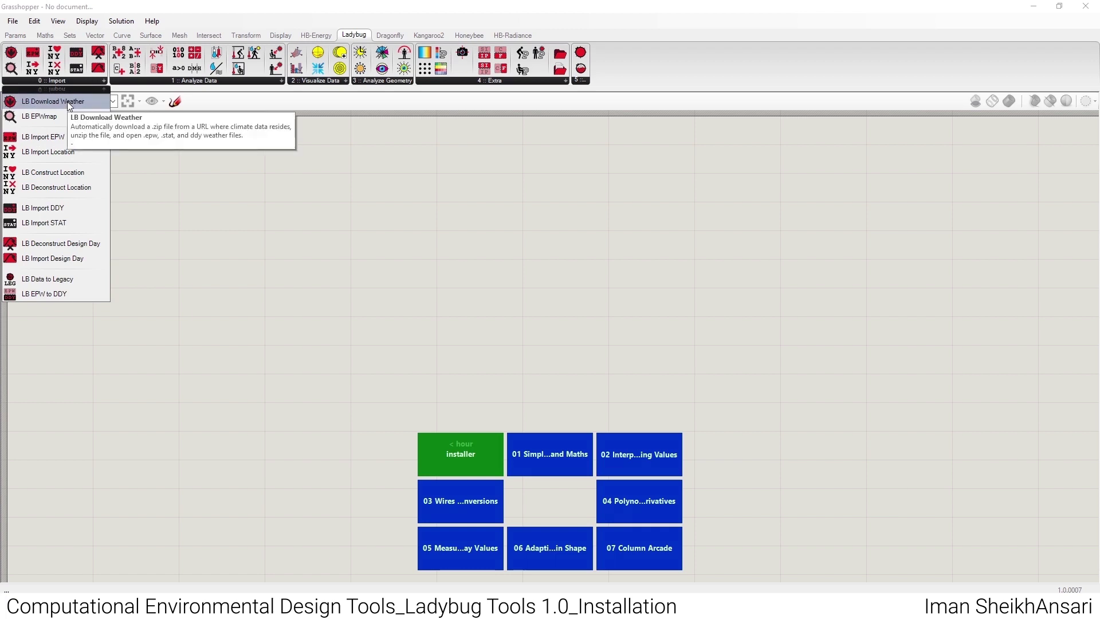
left_click_drag(67, 101, 269, 182)
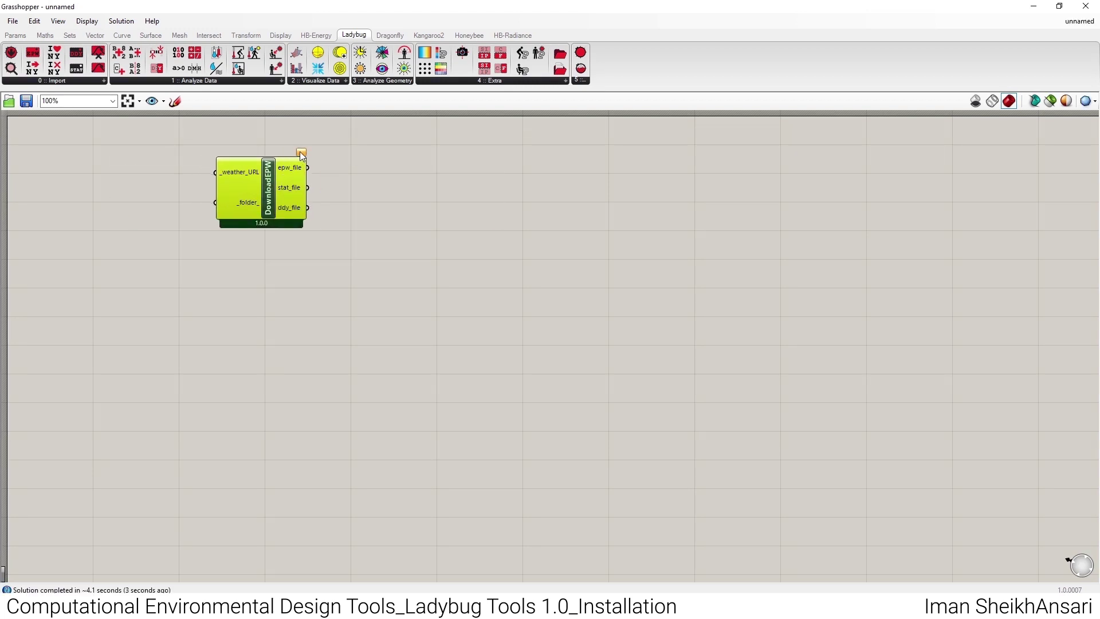
mouse_move(302, 155)
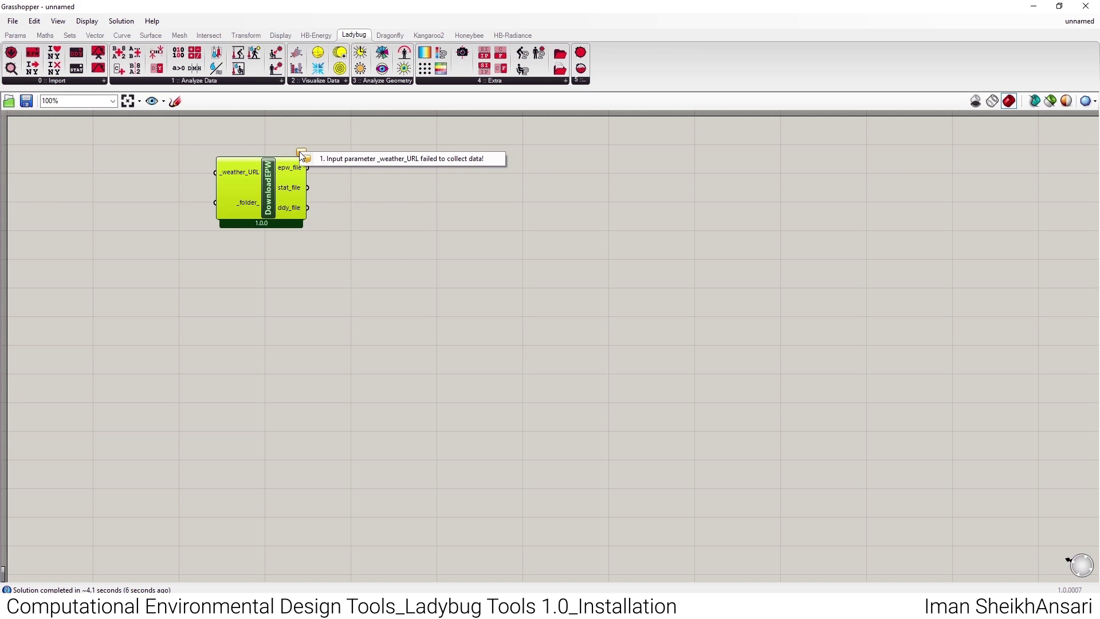
left_click(362, 233)
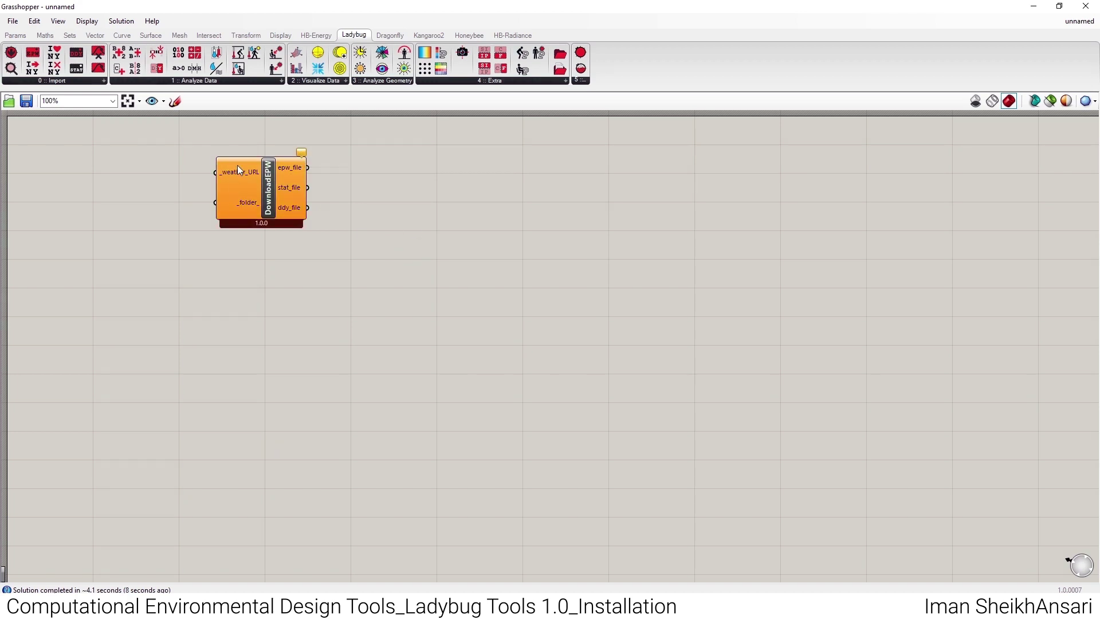
left_click_drag(273, 180, 271, 251)
left_click(73, 80)
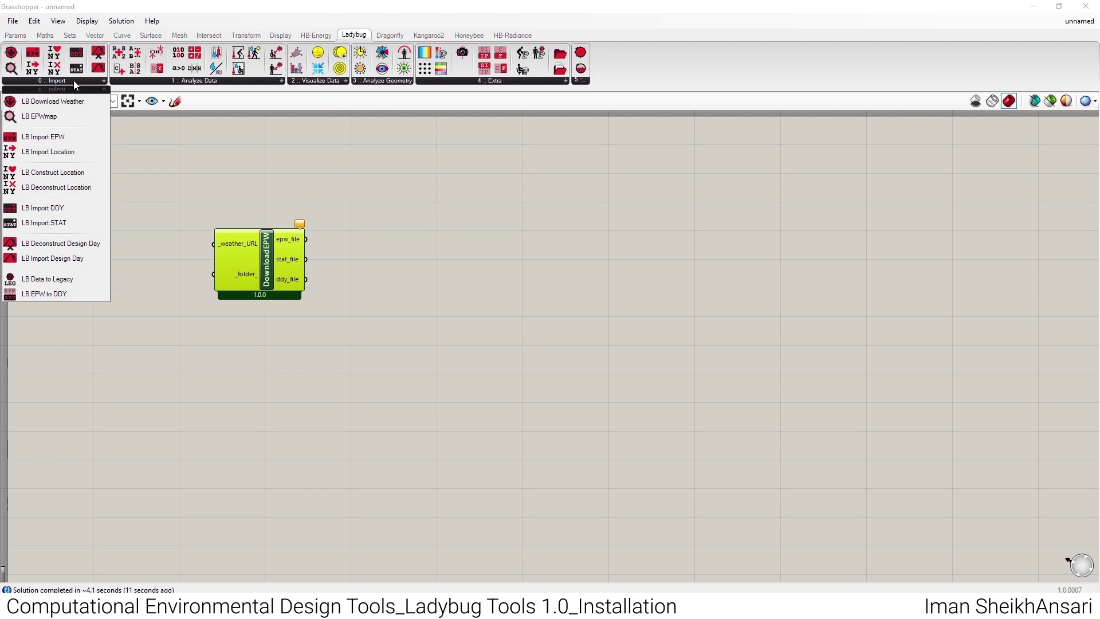
left_click(61, 116)
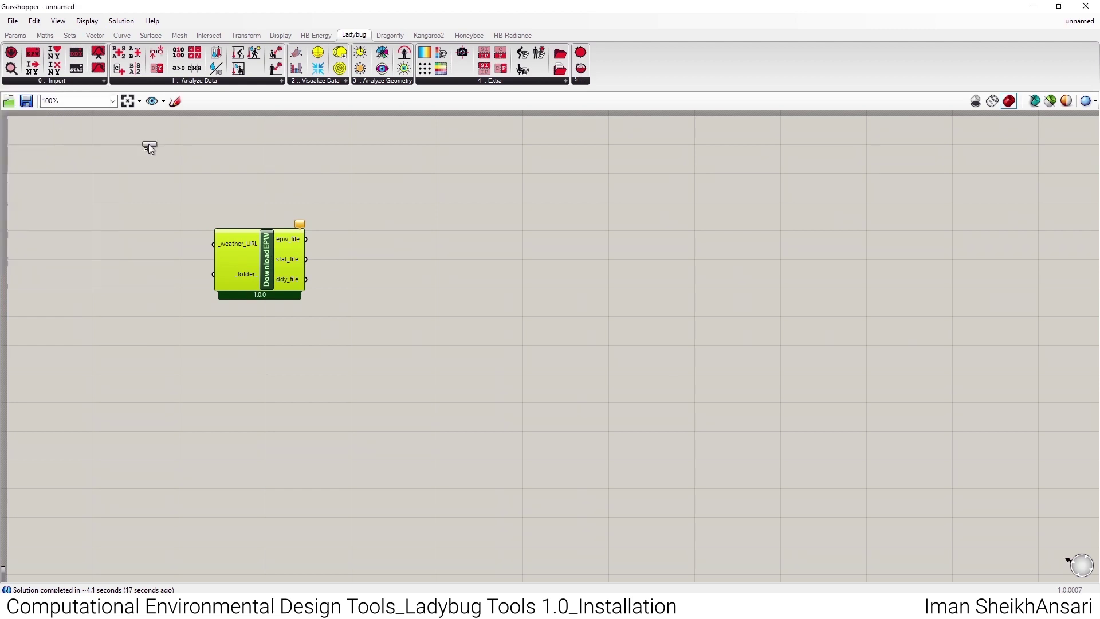
left_click(270, 176)
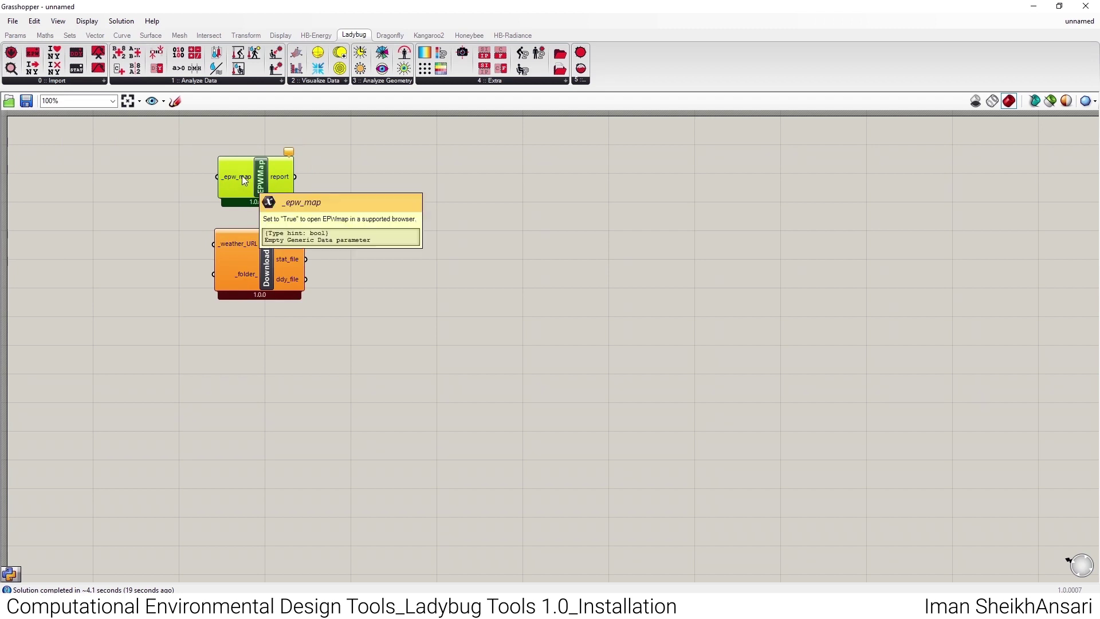
- Add a Boolean Toggle for EPWMap's _epw_map and set it True to open EPWmap
double_click(130, 177)
type("toggle")
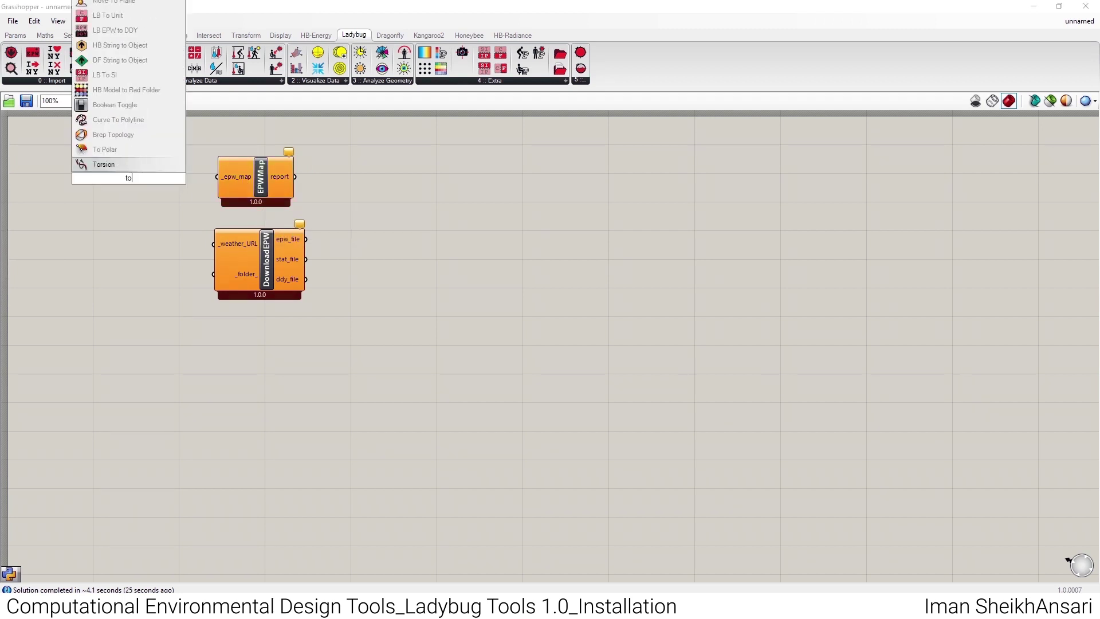
left_click(114, 164)
double_click(150, 180)
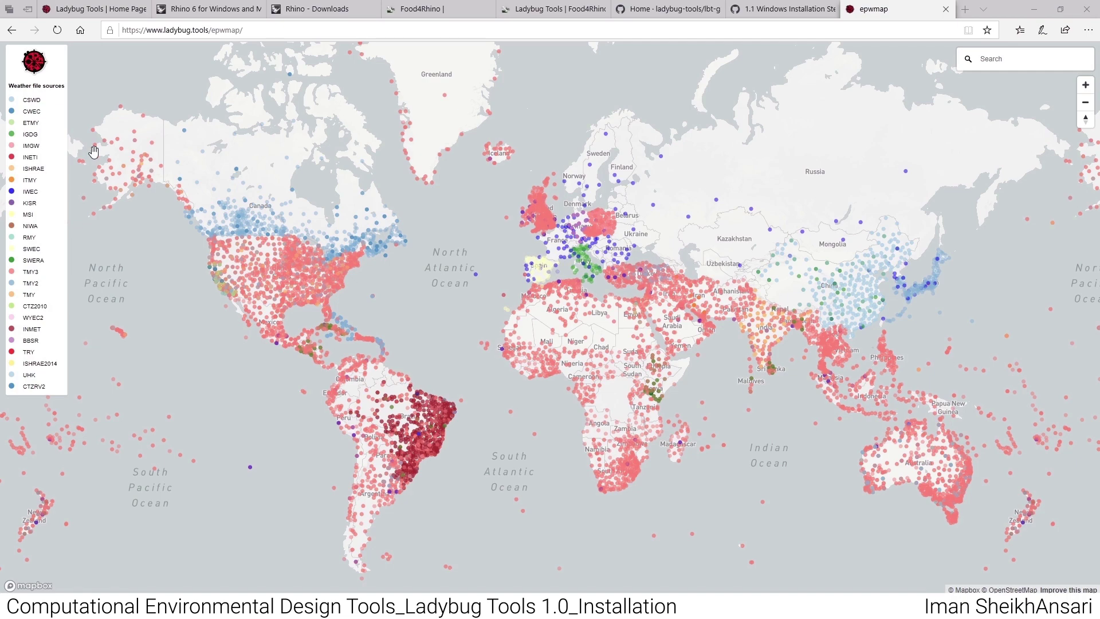
- Zoom the EPWmap to Tehran and open the Mehrabad Intl AP station's details
scroll(702, 290, "up", 3)
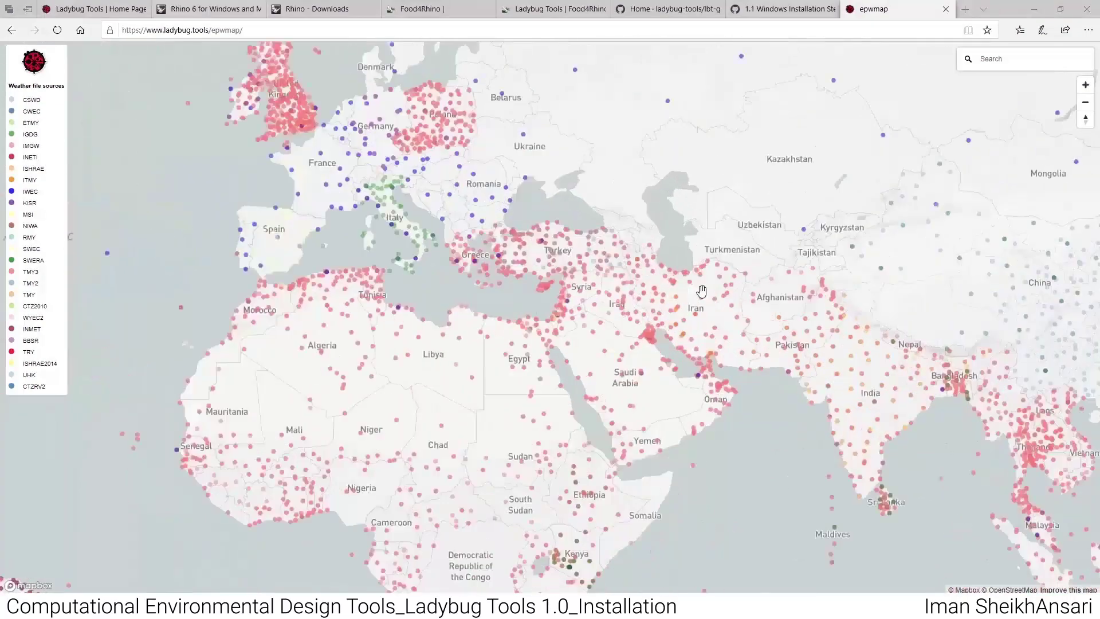
scroll(702, 291, "up", 8)
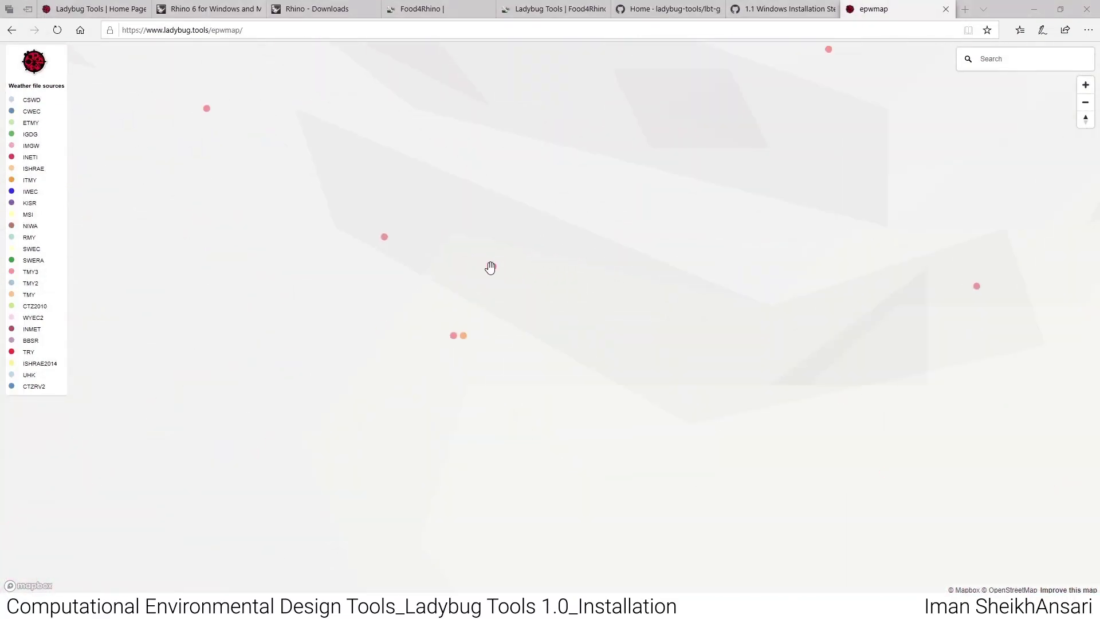
left_click(490, 266)
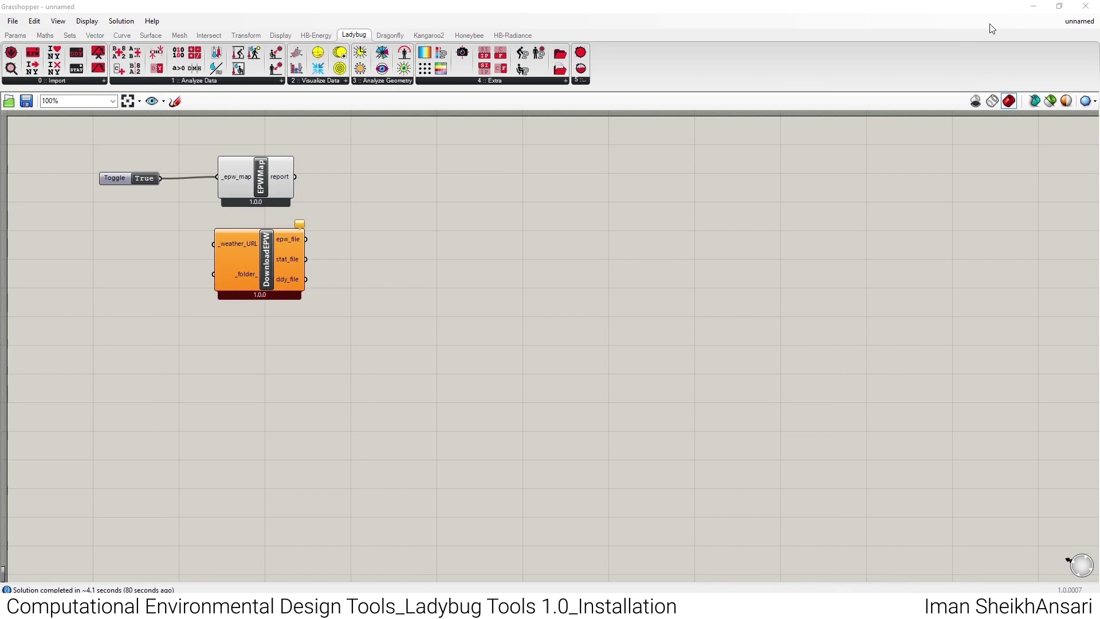
- Add a Panel from Params > Input to the left of DownloadEPW
right_click_drag(293, 270, 486, 246)
double_click(316, 235)
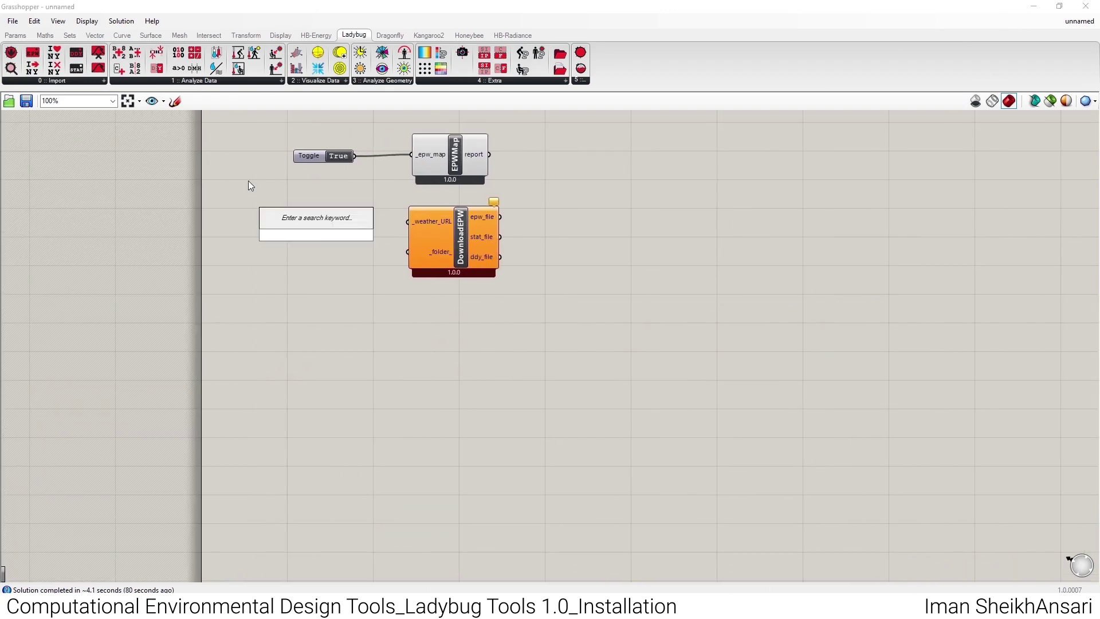
left_click(16, 35)
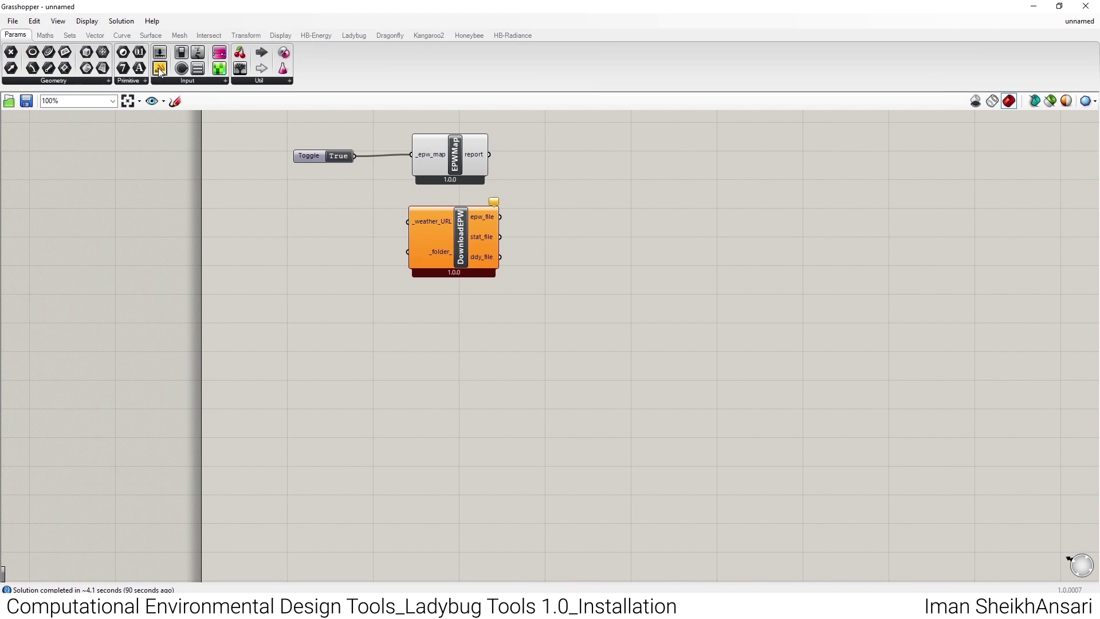
left_click(152, 81)
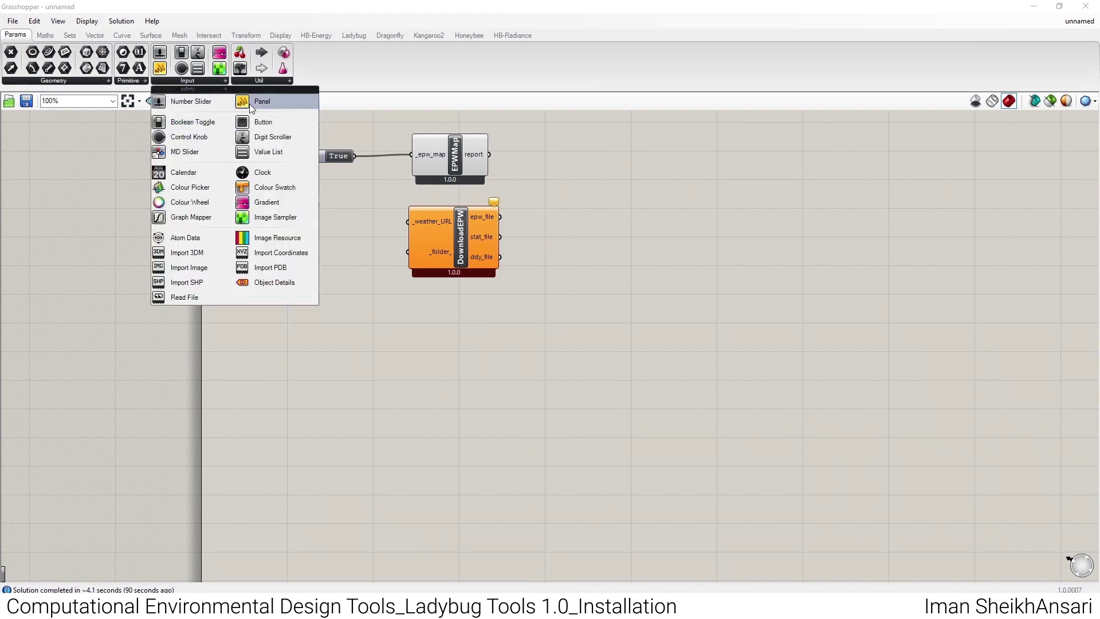
left_click_drag(243, 101, 276, 252)
- Paste the Tehran weather file URL into the panel and wire it to _weather_URL
double_click(278, 251)
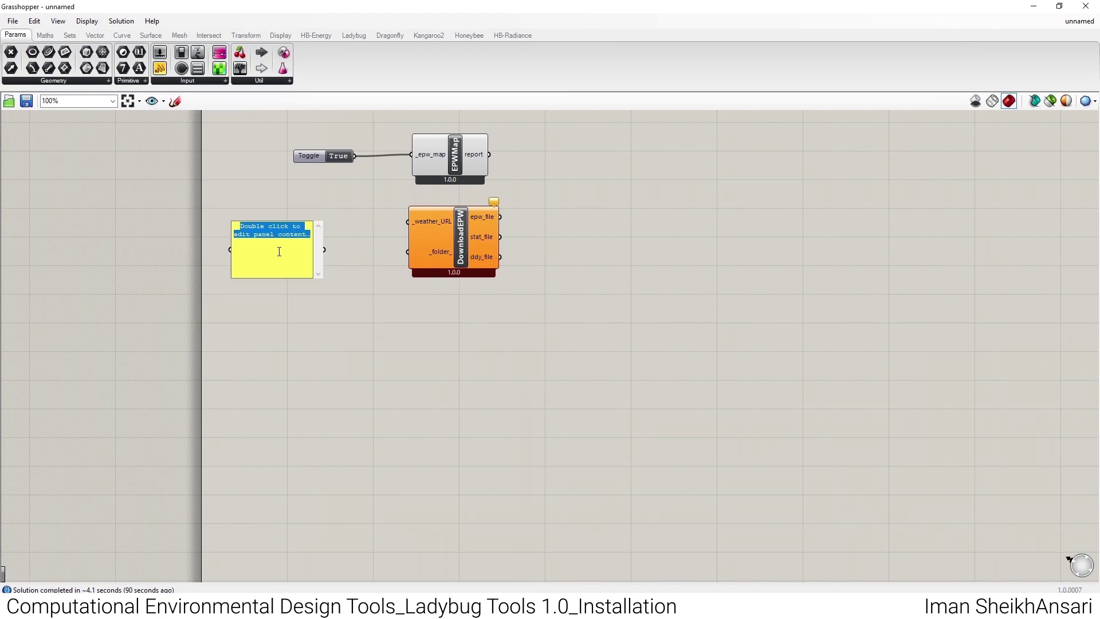
right_click(279, 251)
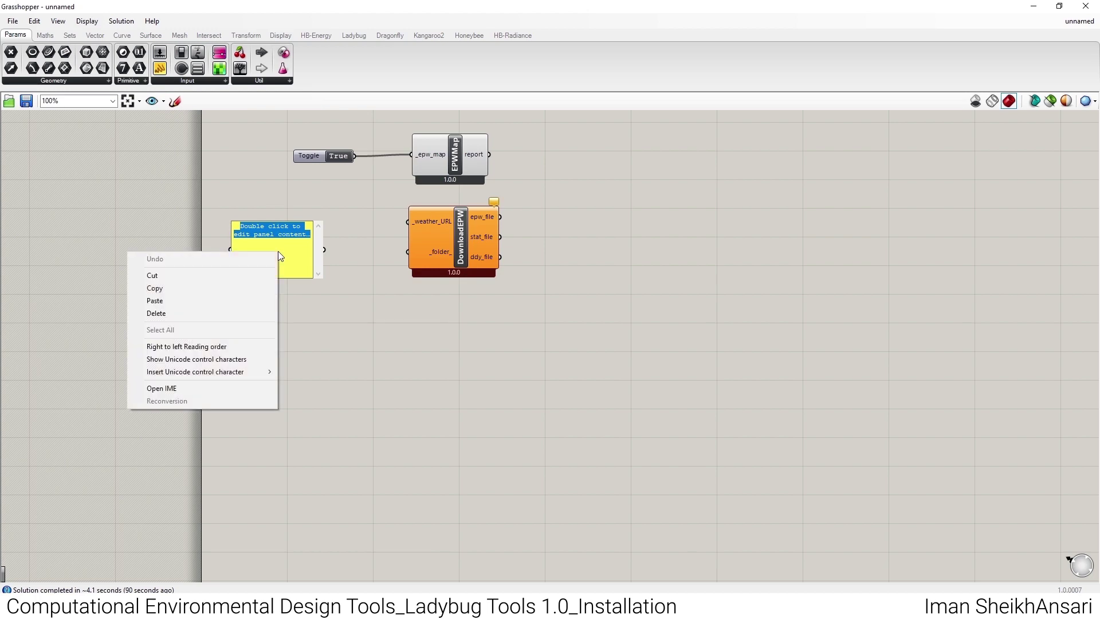
left_click(222, 300)
left_click(330, 298)
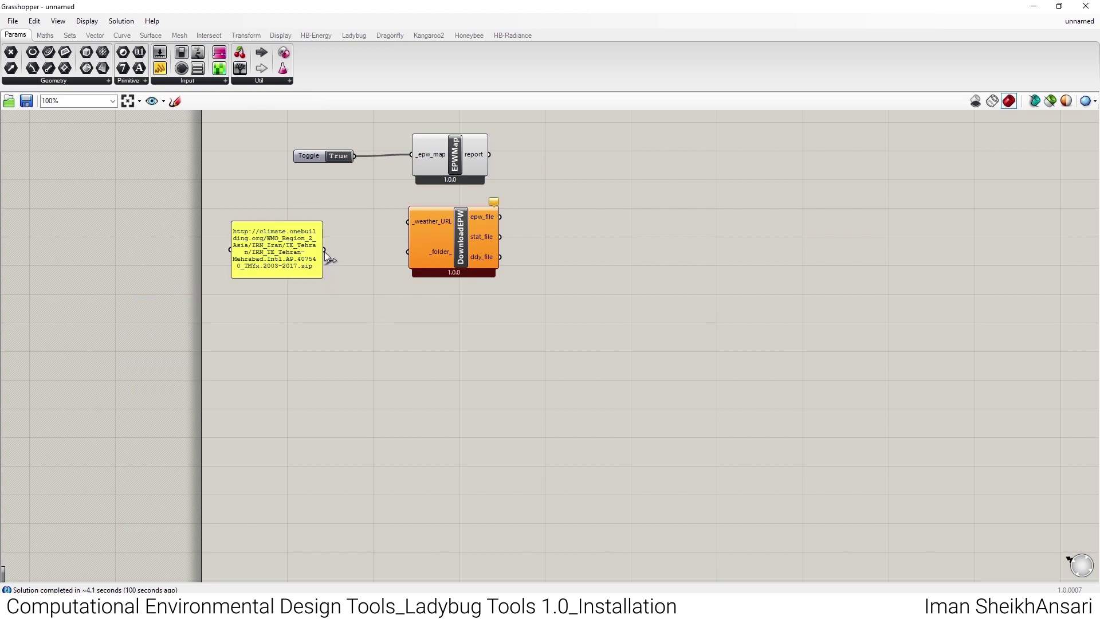
left_click_drag(325, 251, 407, 223)
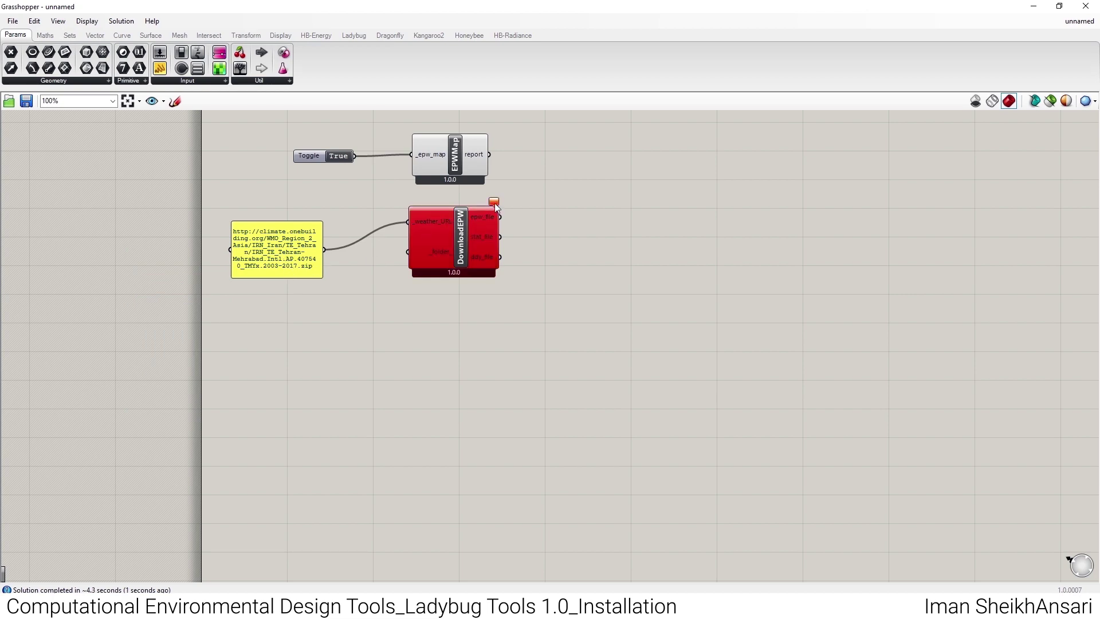
mouse_move(492, 204)
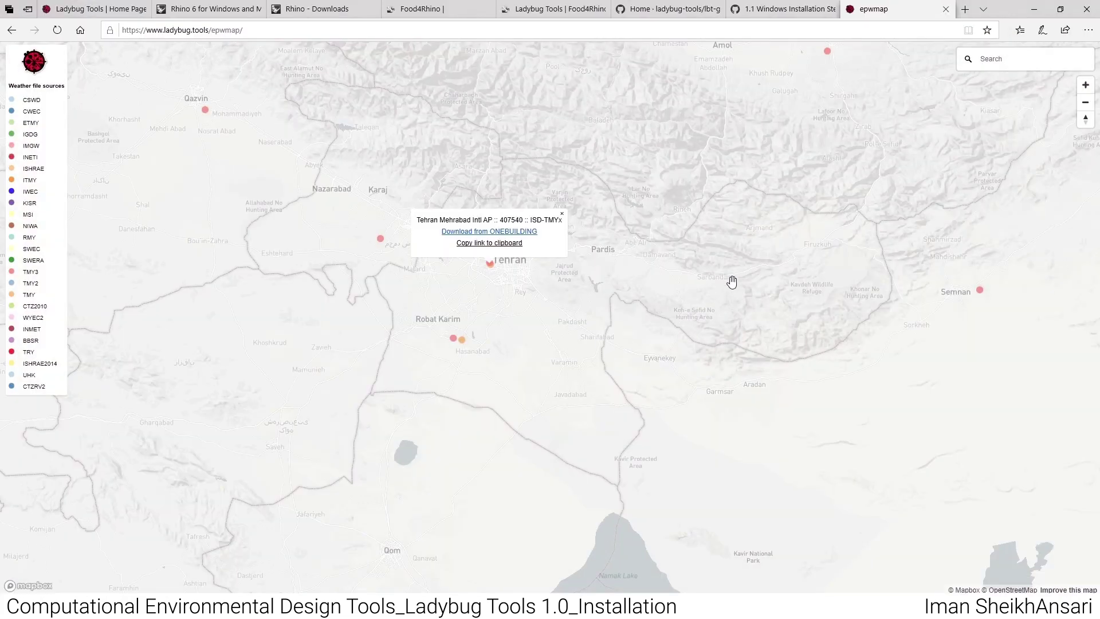
- Search EPWmap for 'london' and open the London Wea Ctr St James Park station details
scroll(732, 281, "down", 5)
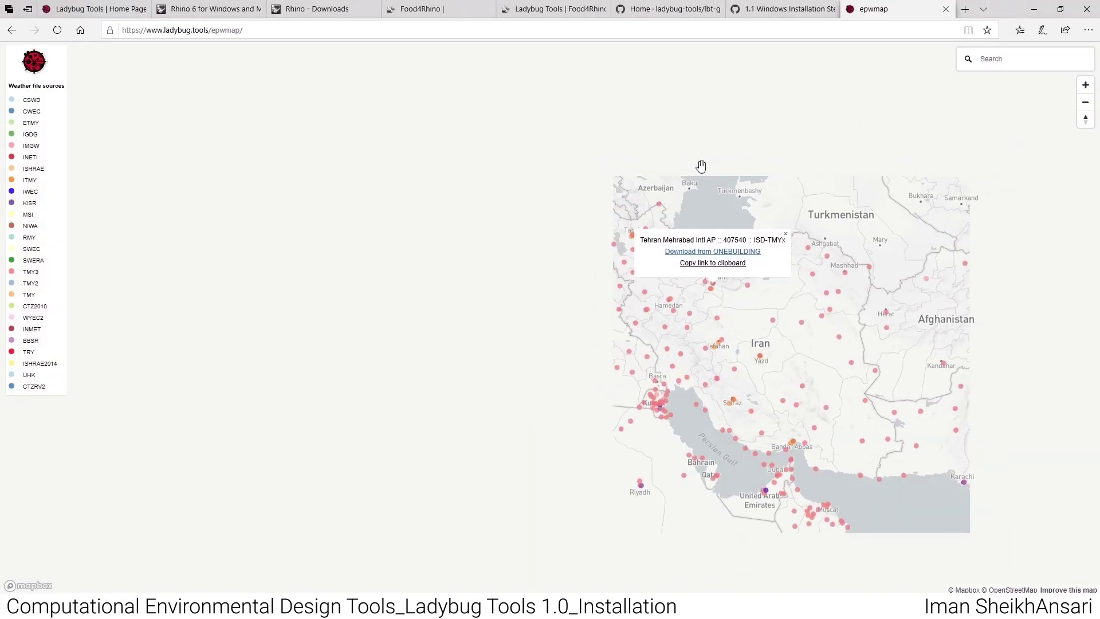
scroll(699, 167, "down", 3)
left_click(1009, 58)
type("london")
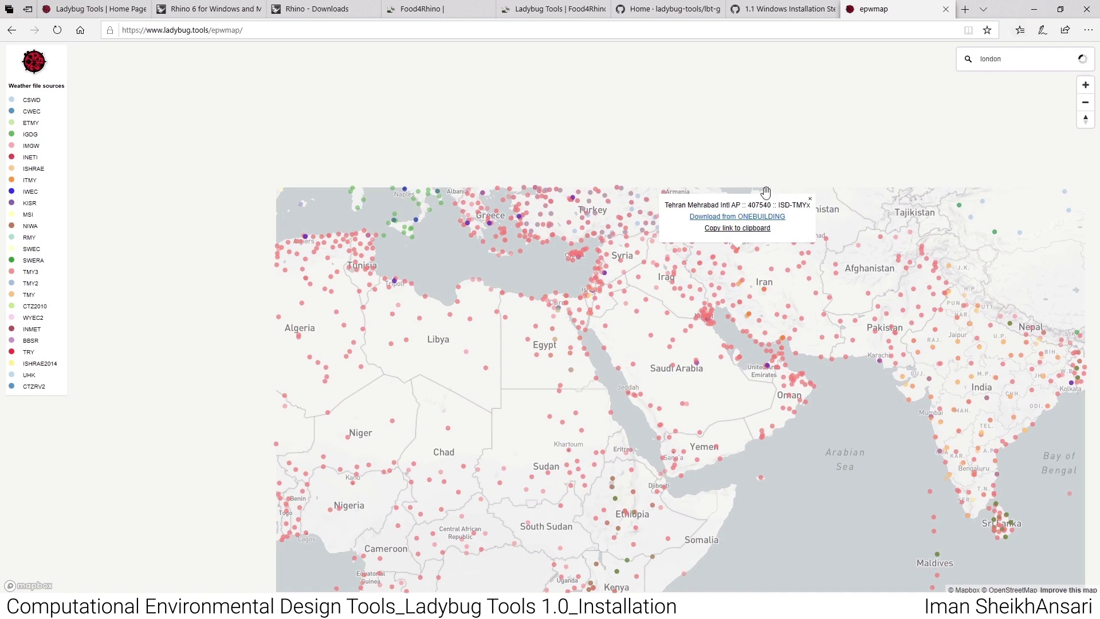
key("Return")
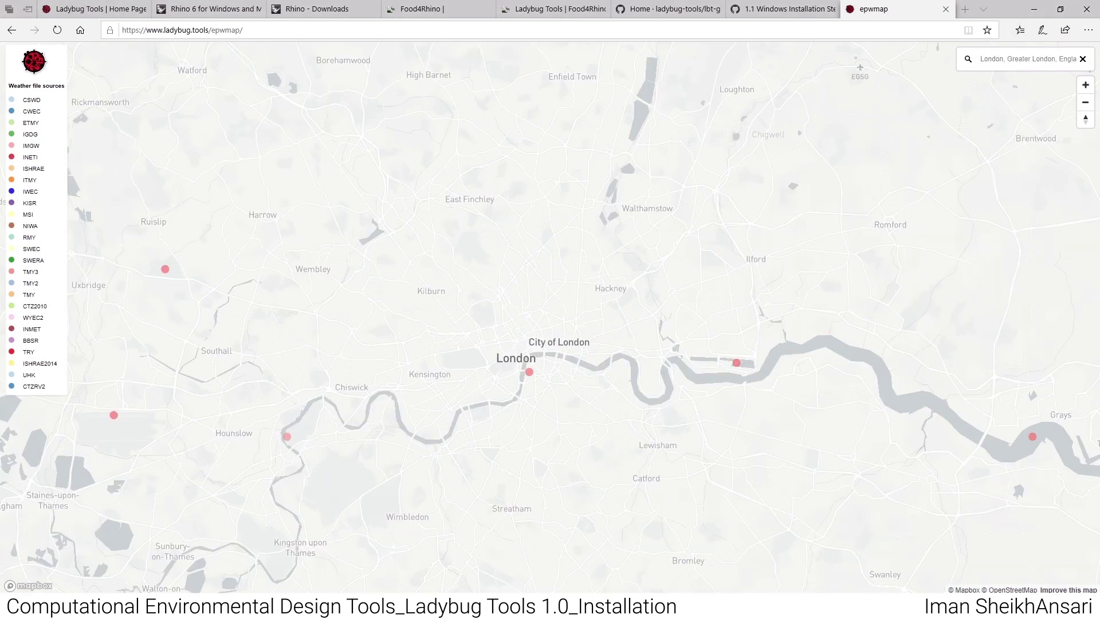
left_click(529, 373)
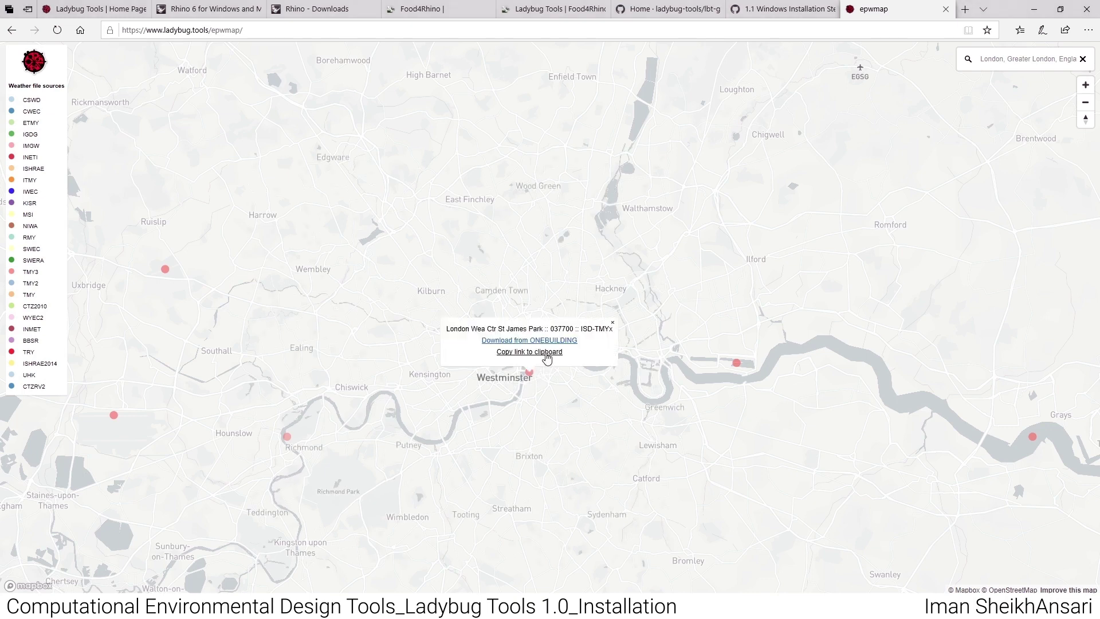
left_click(1031, 10)
double_click(262, 267)
- Paste the London St James Park weather file URL into the panel, removing the extra blank line
type("ion_6_Europe/GBR_United_Kingdom/ENG_England/GBR_ENG_London.Wea.Ctr-St.James.Park.037700_TMYx.zip")
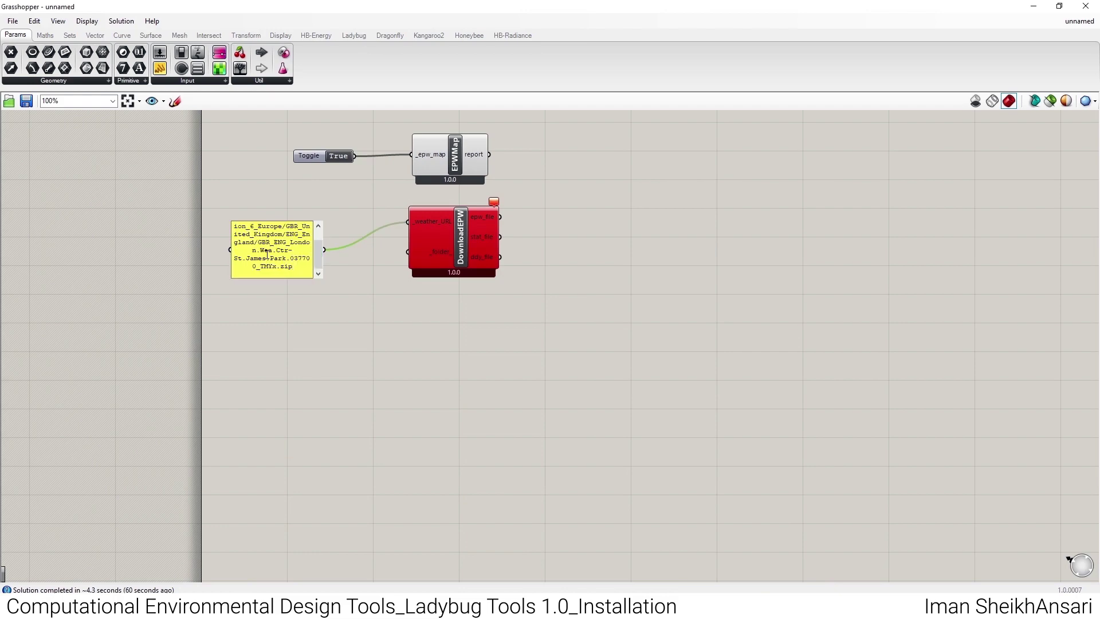
key("Return")
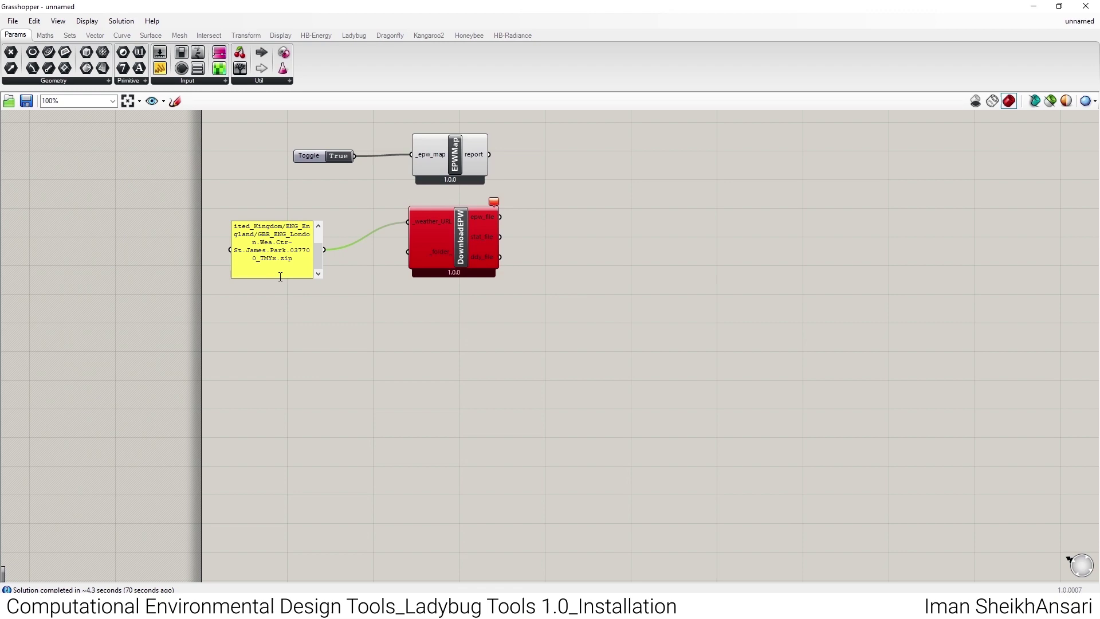
key("BackSpace")
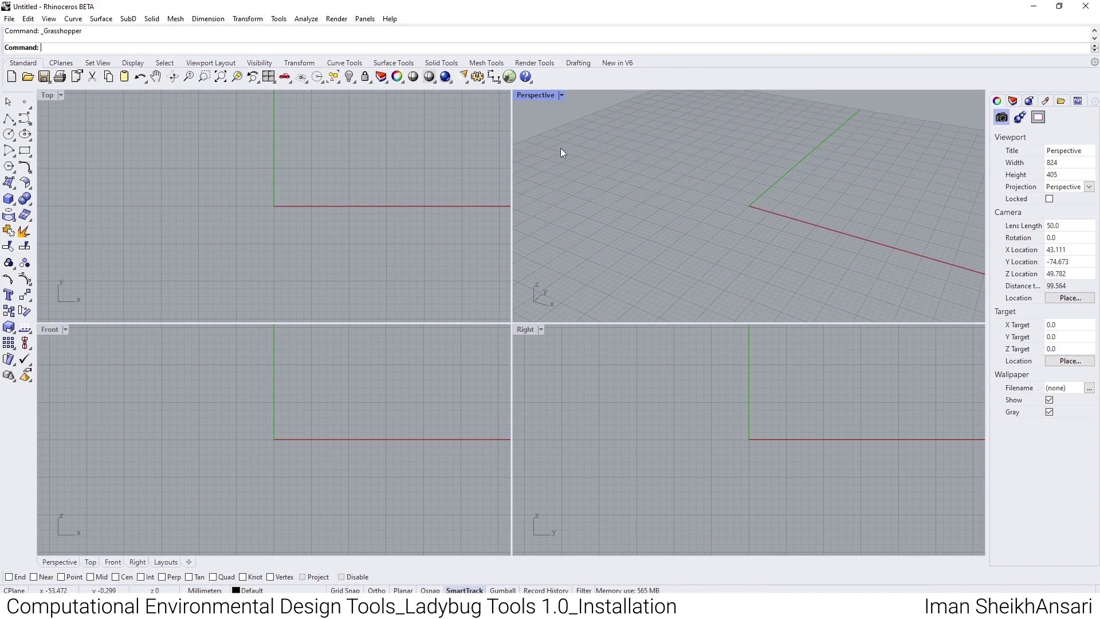
- Relaunch Grasshopper and check that DownloadEPW's epw_file output shows the London St James Park file path
left_click(509, 79)
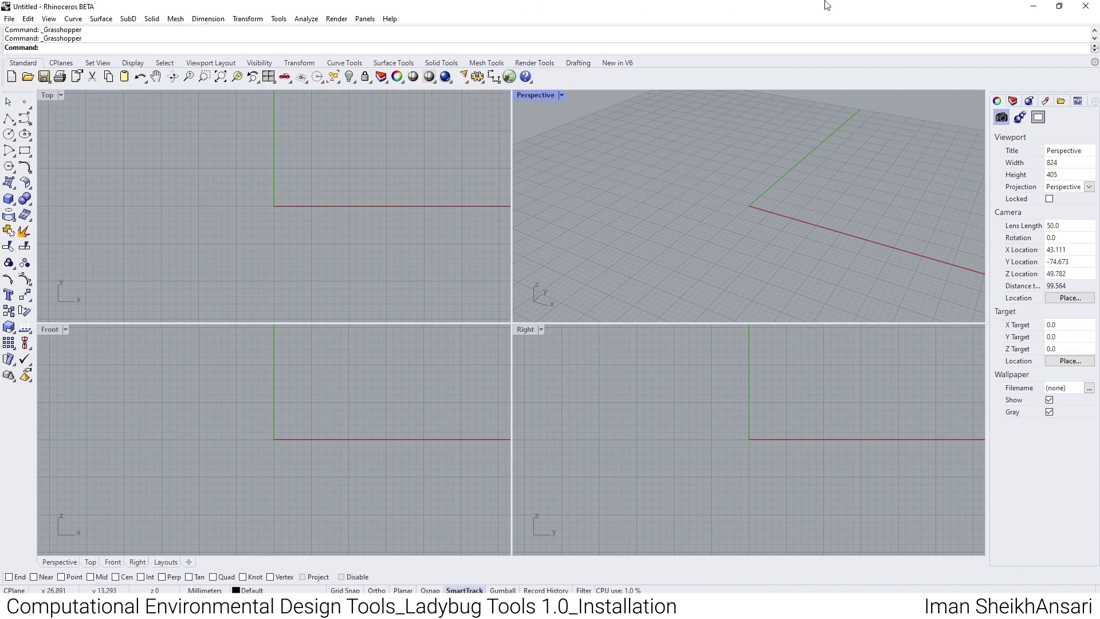
left_click(1036, 8)
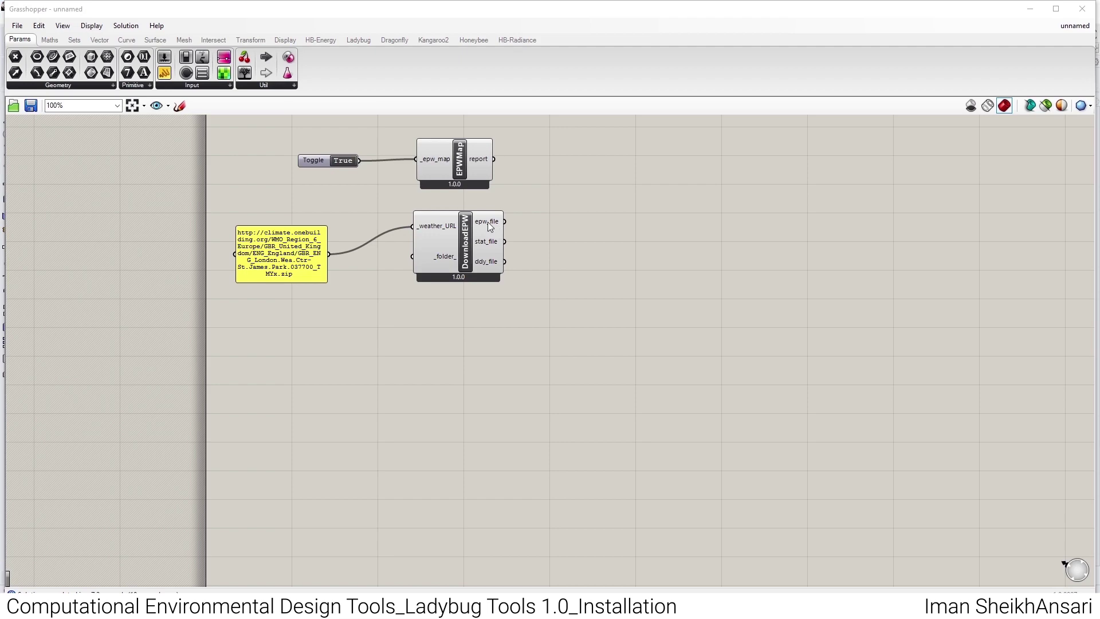
mouse_move(491, 227)
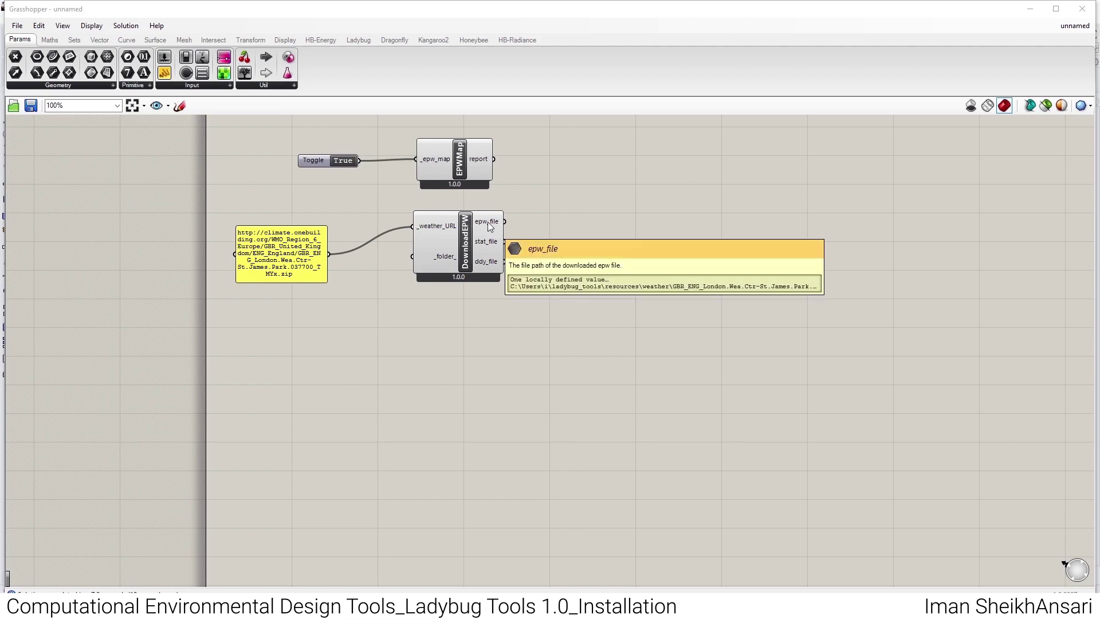